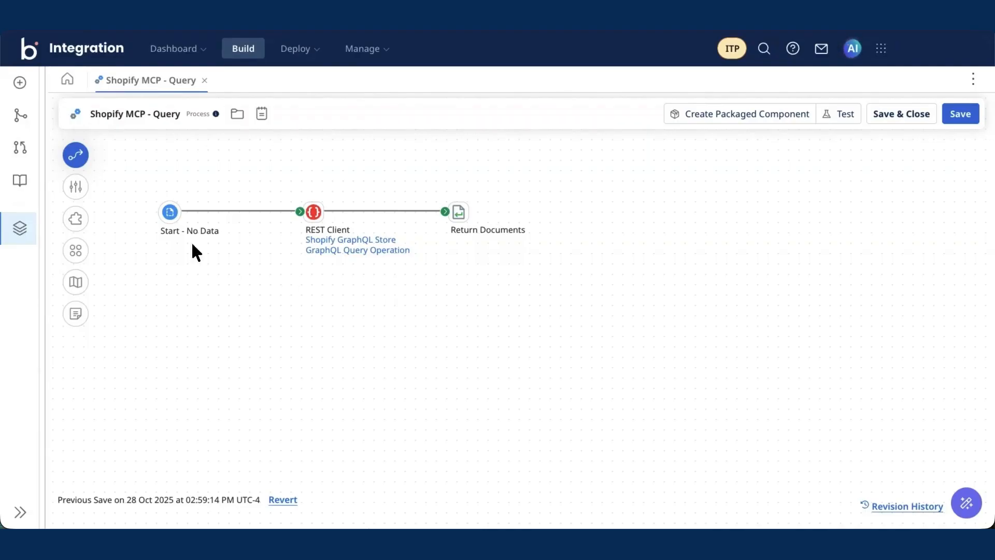
# Set the Start step to the MCP Server (Tech Preview) connector and accept the recommended change allowing simultaneous executions.
pyautogui.click(171, 211)
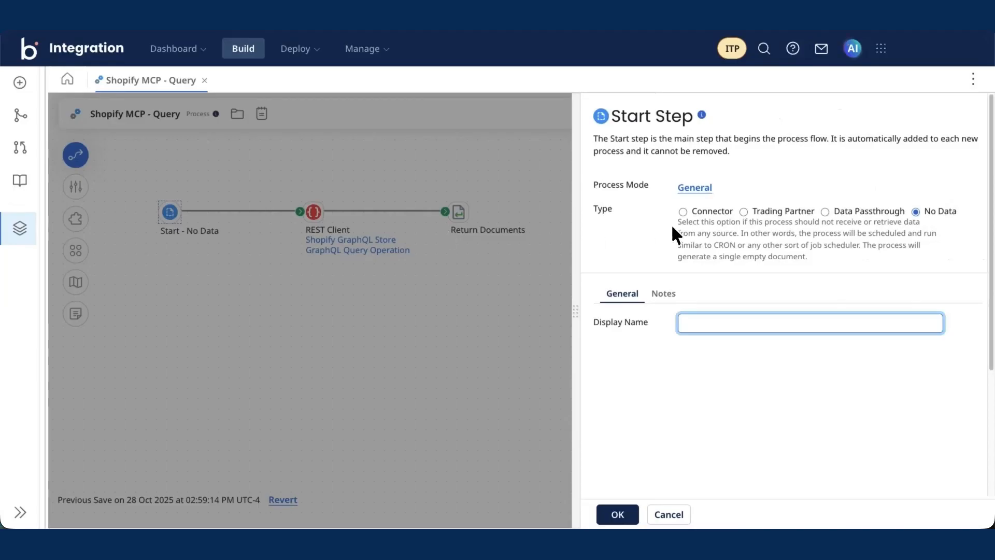
pyautogui.click(683, 212)
pyautogui.click(701, 299)
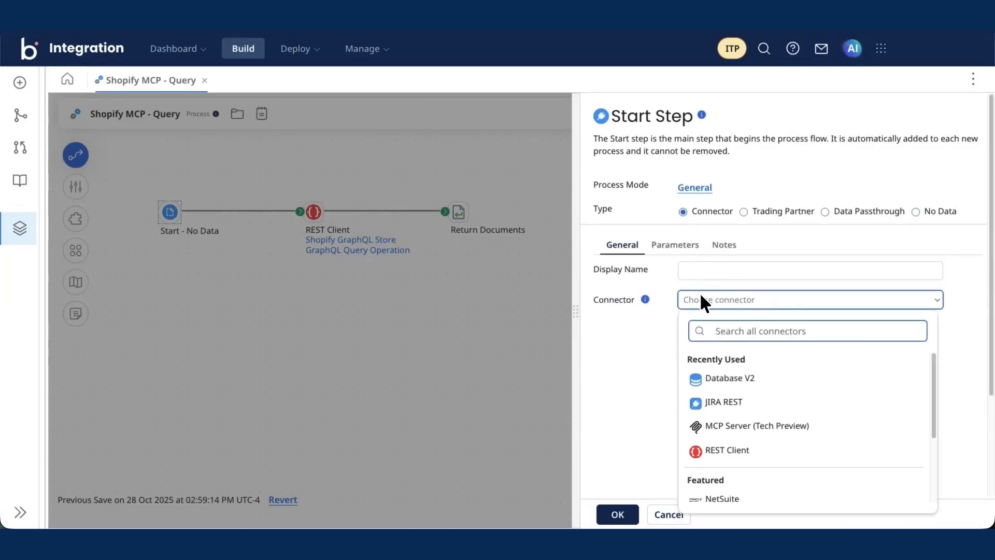
pyautogui.write('MCP')
pyautogui.click(726, 363)
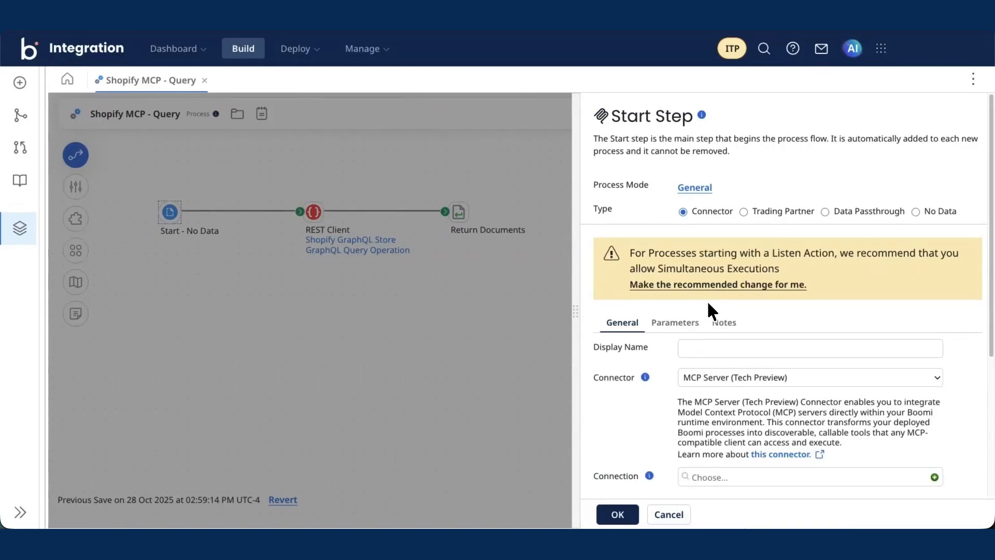
pyautogui.click(684, 285)
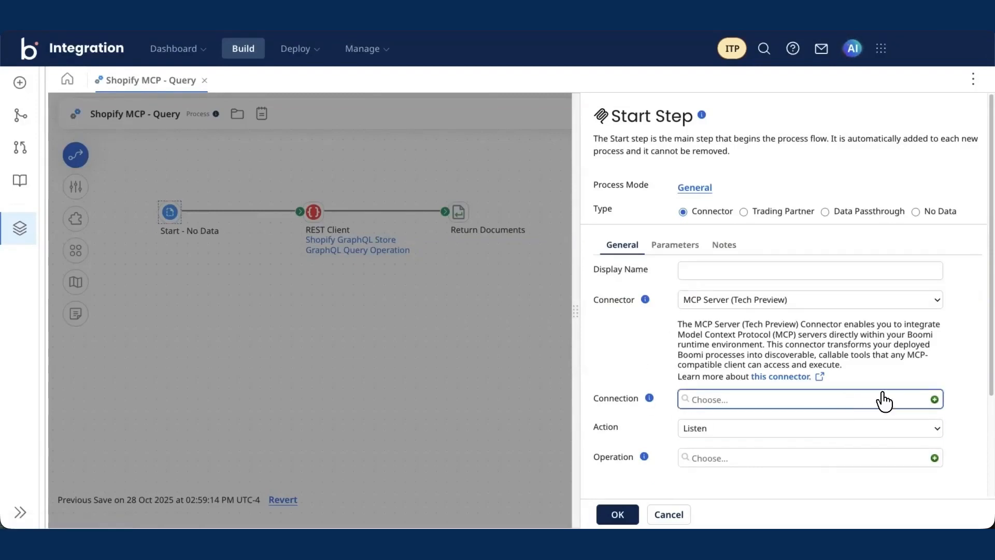
# Create a new connection for the Start step with the MCP server name shopify-mcp.
pyautogui.click(933, 400)
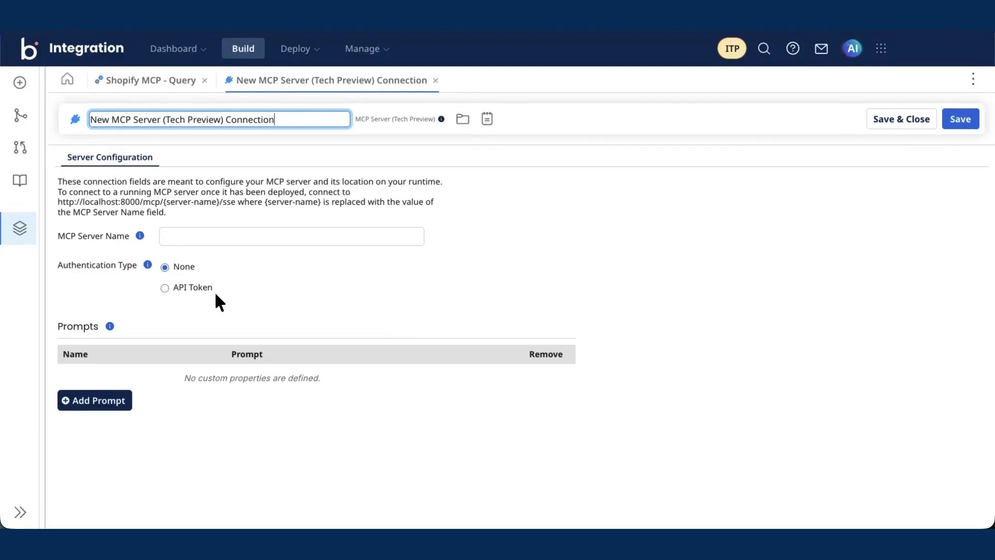
pyautogui.click(215, 237)
pyautogui.write('shopify-mcp')
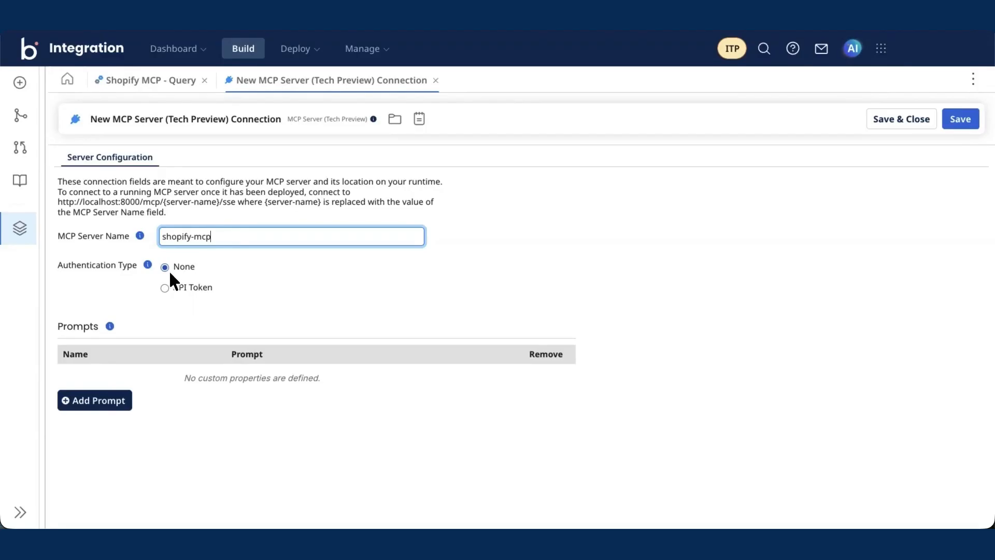
pyautogui.click(165, 289)
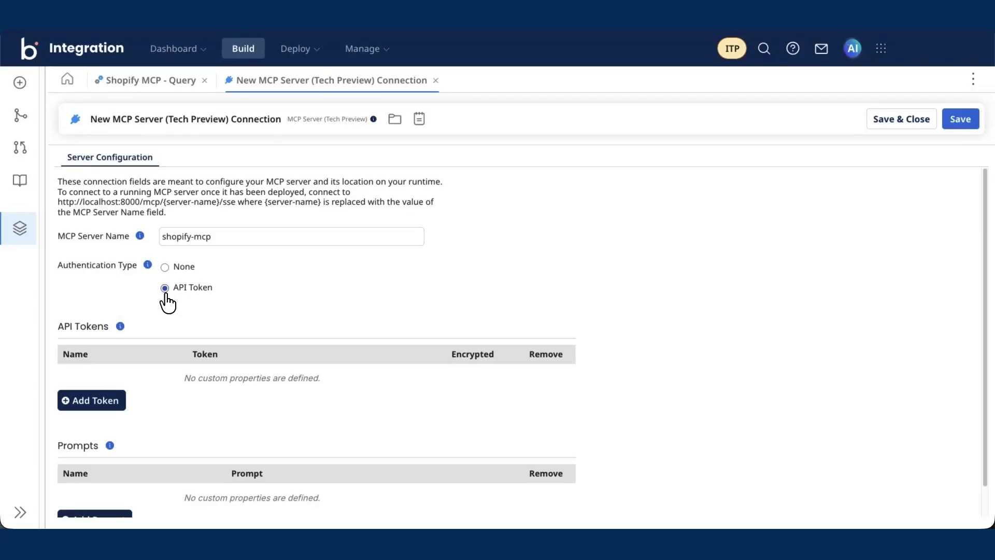
pyautogui.click(115, 399)
pyautogui.click(120, 379)
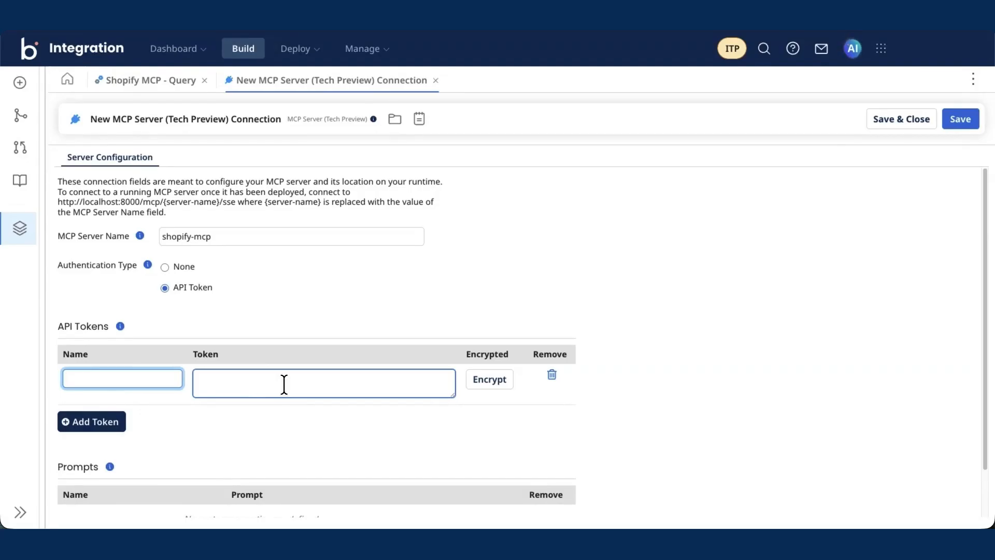
pyautogui.click(168, 268)
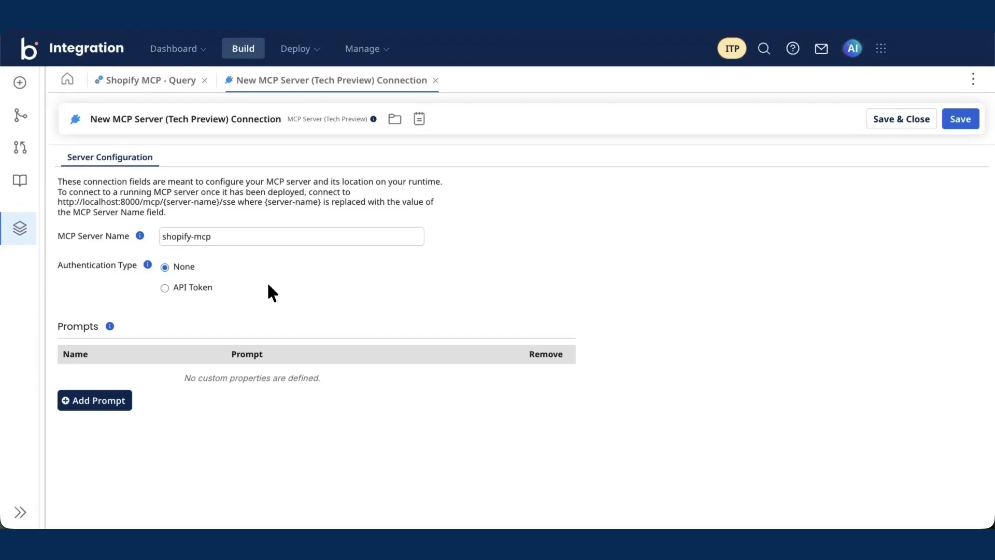
# Add a GetOrders prompt to the connection with the text "Gets the top 10 recent orders from shopify store.".
pyautogui.click(115, 400)
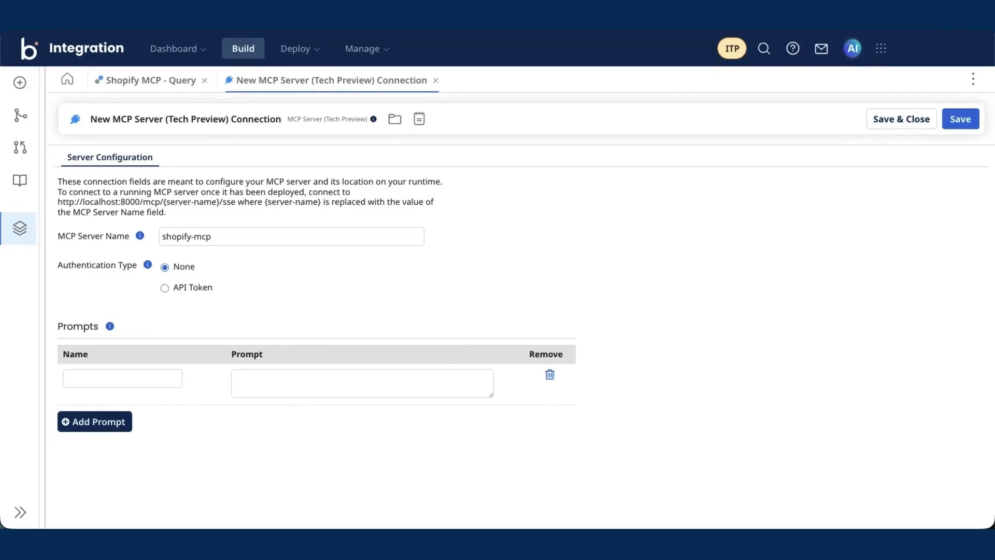
pyautogui.click(133, 377)
pyautogui.write('GetOrders')
pyautogui.click(388, 373)
pyautogui.write('Gets the top 10 recent orders from shopify store.')
pyautogui.press('Tab')
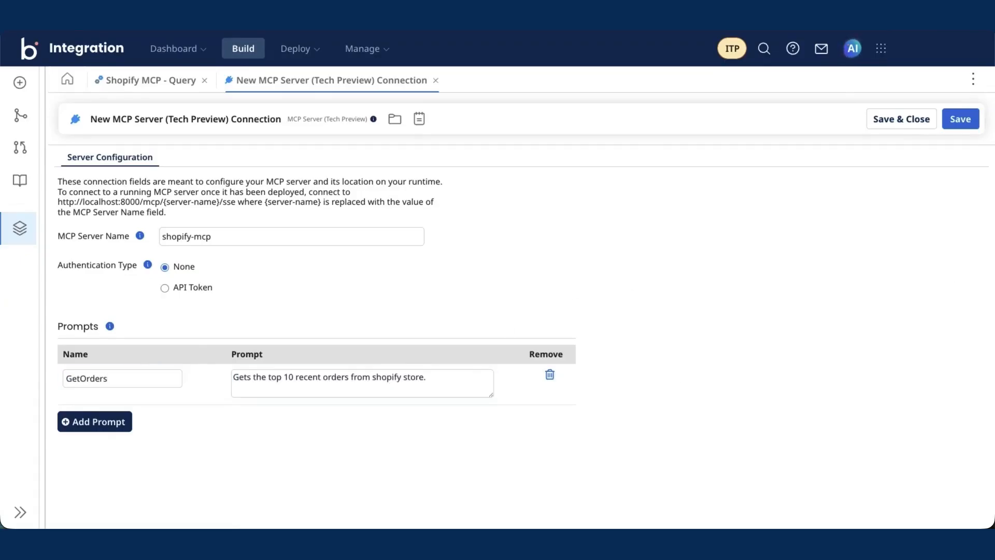
# Add a CreateCustomer prompt with the text "Creates a new customer with placeholder information.".
pyautogui.click(110, 423)
pyautogui.write('CreateCustomer')
pyautogui.press('Tab')
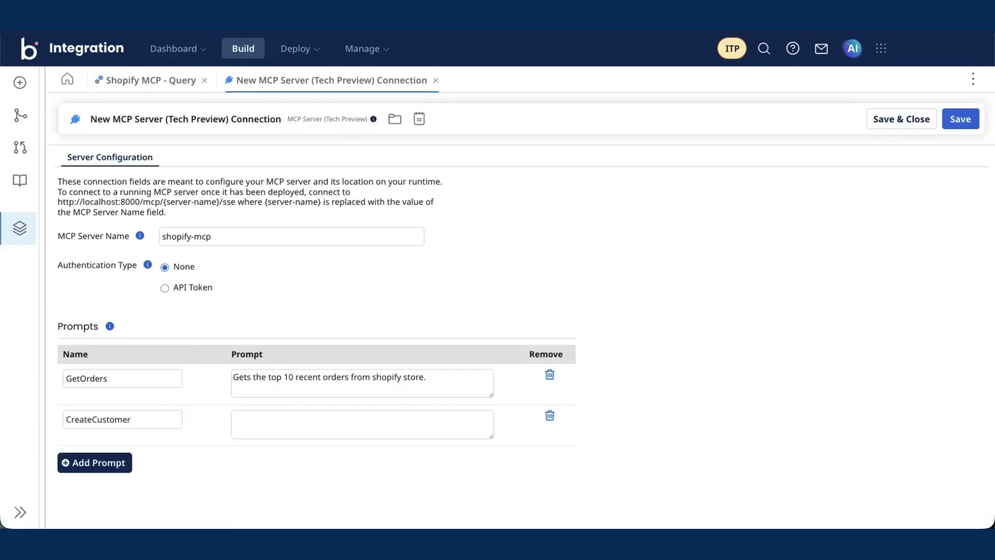
pyautogui.click(351, 415)
pyautogui.write('Creates a new customer with placeholder information.')
# Add a GetInventory prompt with the text "Get a list of products with low inventory levels." and save and close the connection.
pyautogui.click(101, 465)
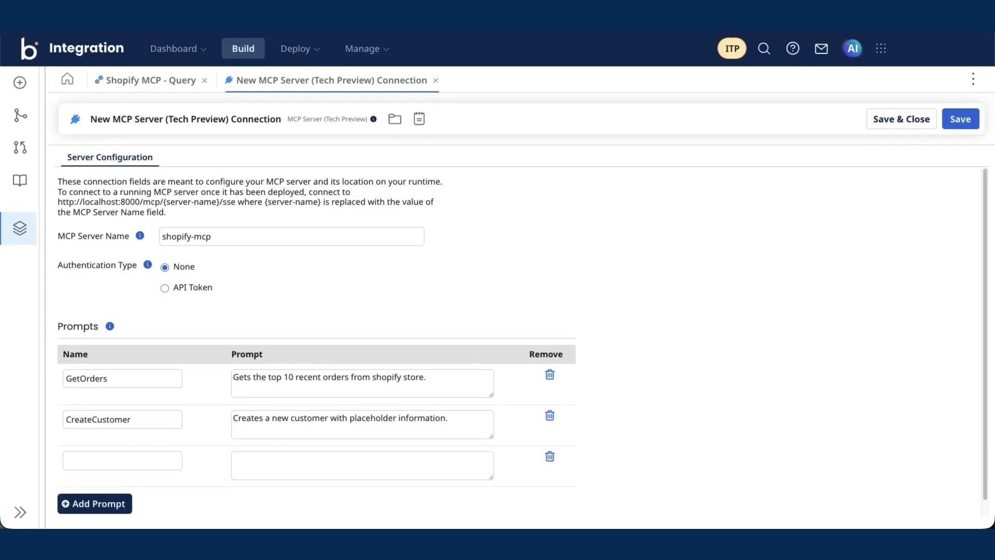
pyautogui.click(139, 462)
pyautogui.write('GetInventory')
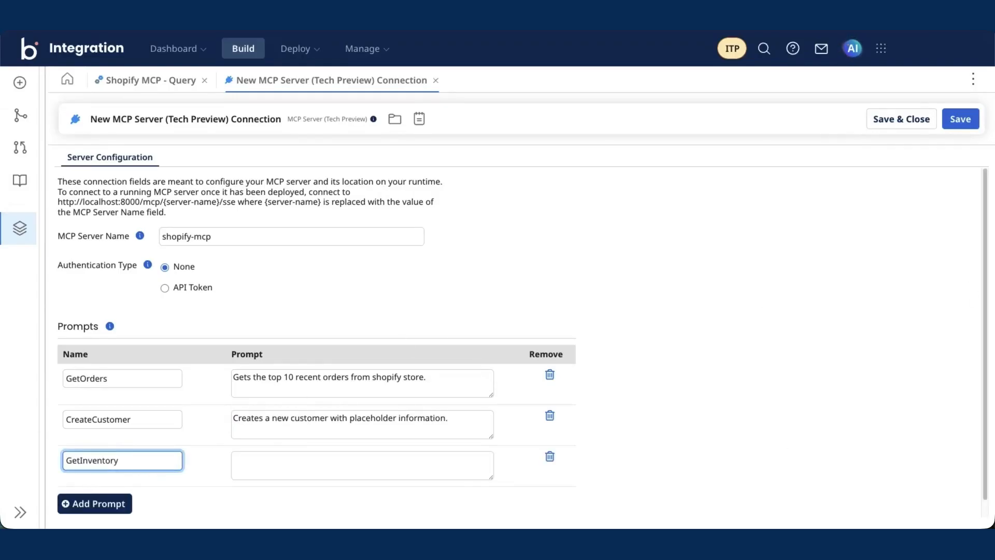
pyautogui.click(314, 456)
pyautogui.write('Get a list of products with low inventory levels.')
pyautogui.scroll(-1, 695, 339)
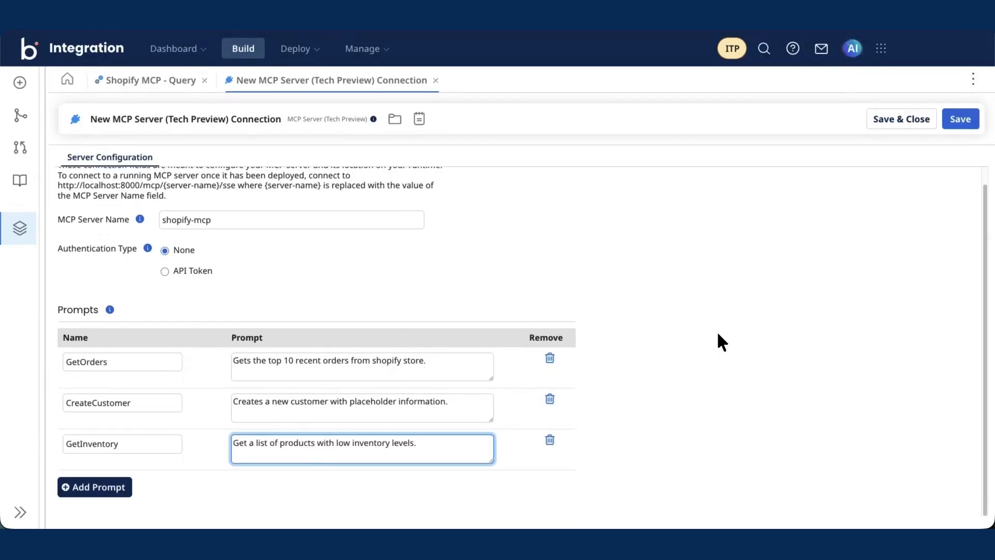
pyautogui.scroll(1, 719, 336)
pyautogui.click(911, 129)
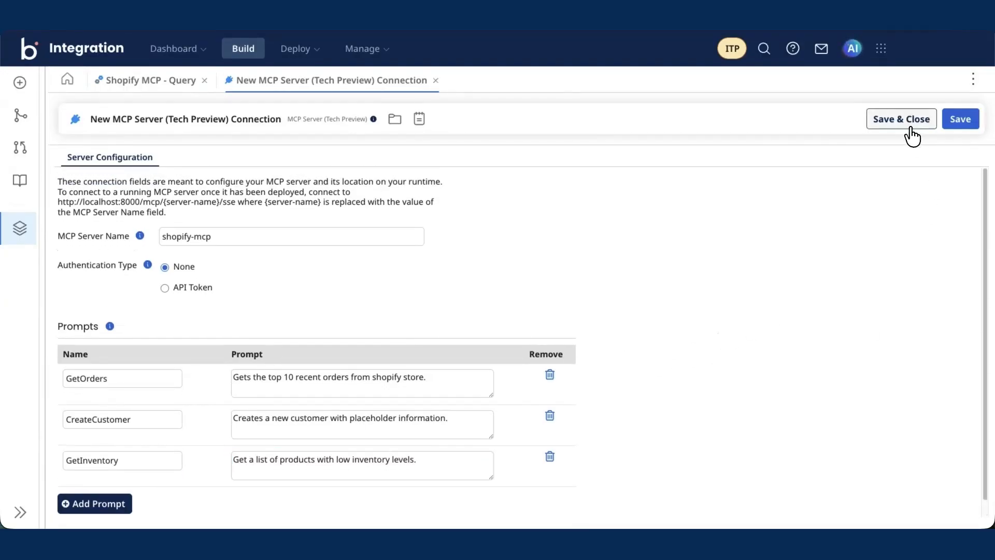
# Create a new operation for the Start step and begin its import using the PC runtime listed under Production.
pyautogui.scroll(-2, 809, 361)
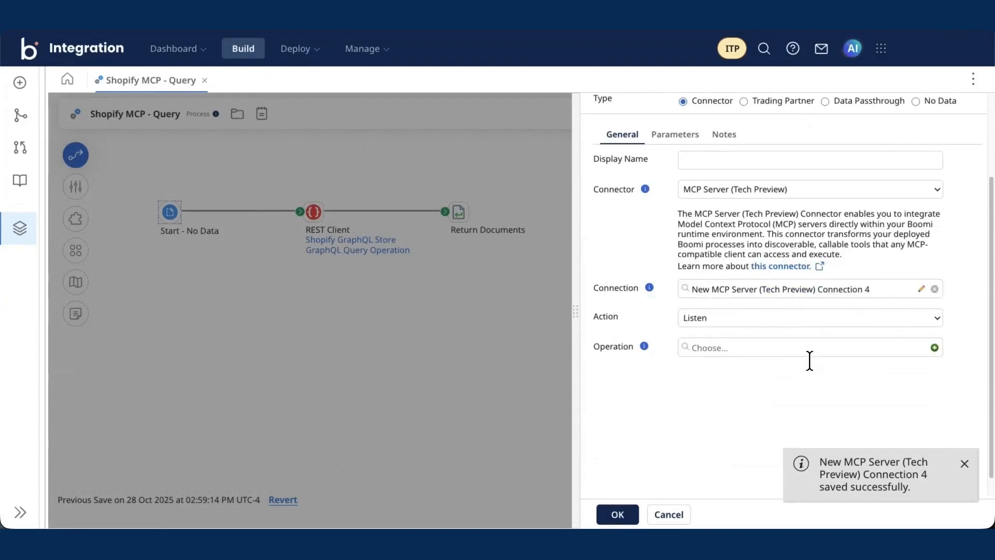
pyautogui.click(934, 347)
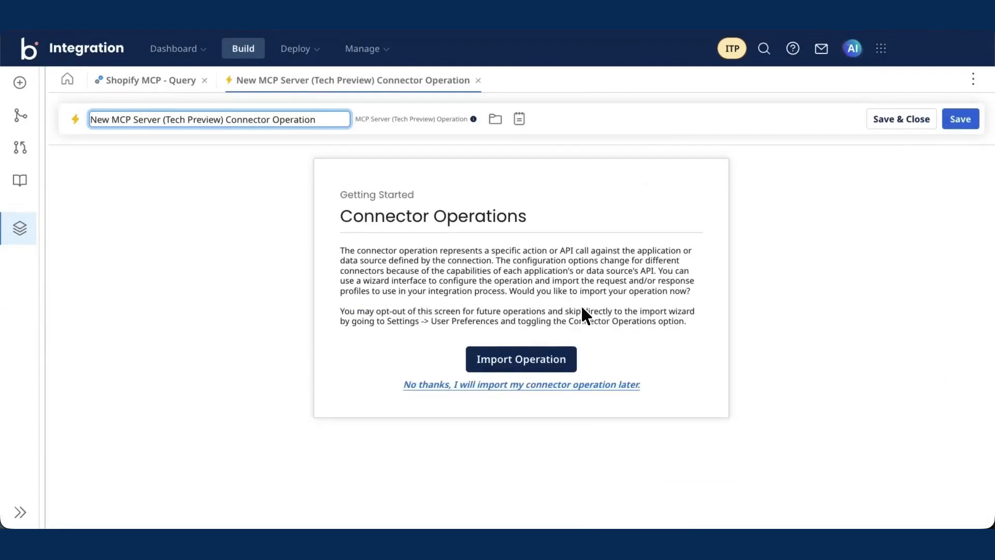
pyautogui.click(530, 356)
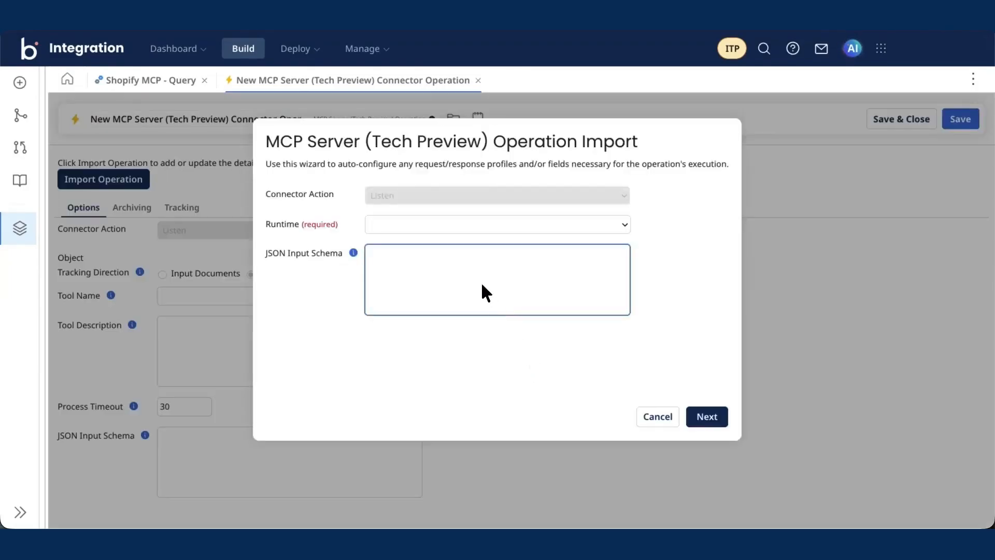
pyautogui.click(487, 233)
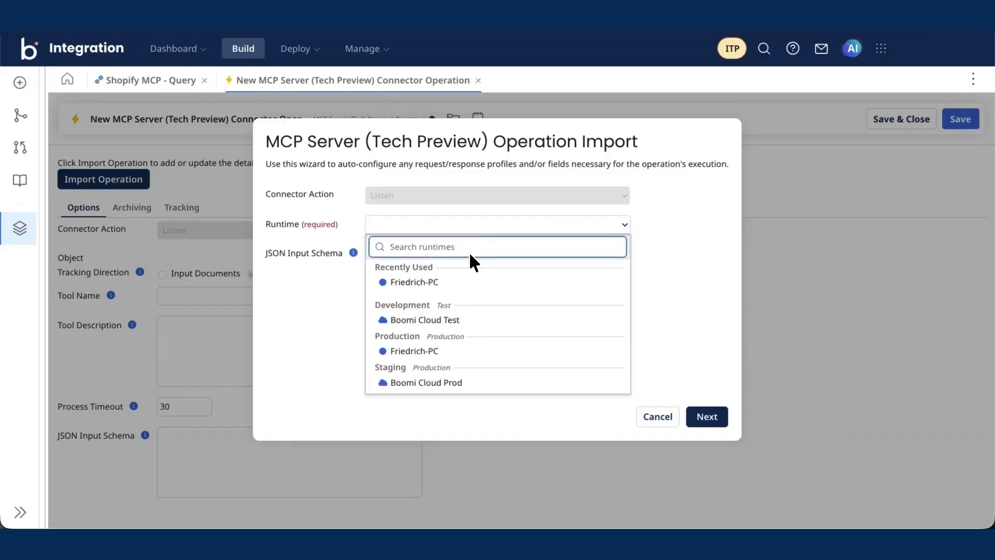
pyautogui.click(439, 350)
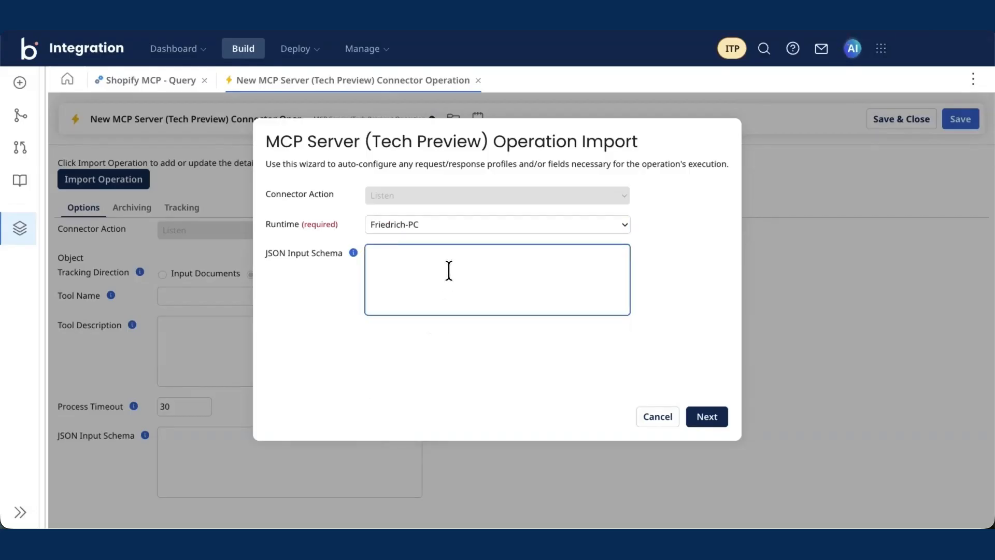
# Paste the JSON input schema with the required "query" property and finish the operation import with object type Tool.
pyautogui.click(449, 270)
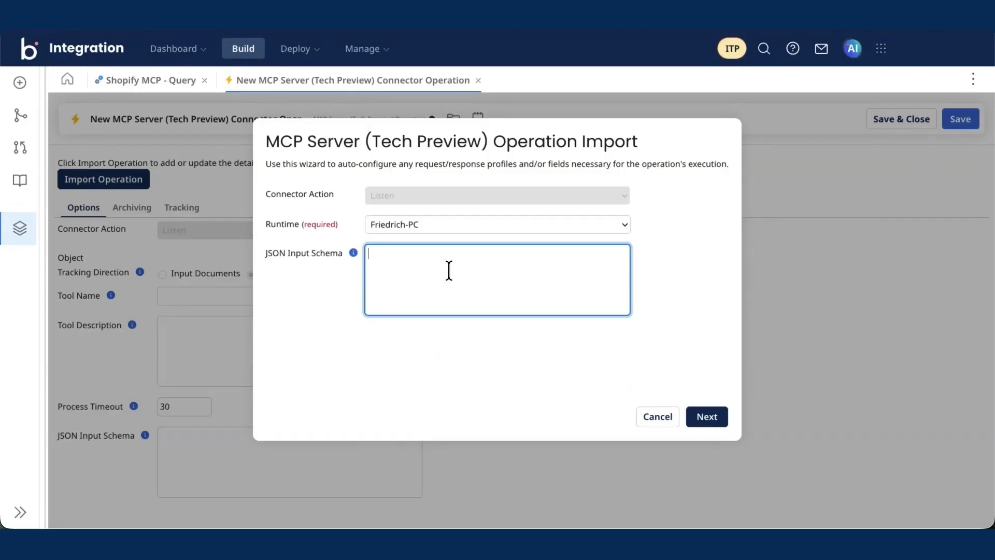
pyautogui.press('super+Tab')
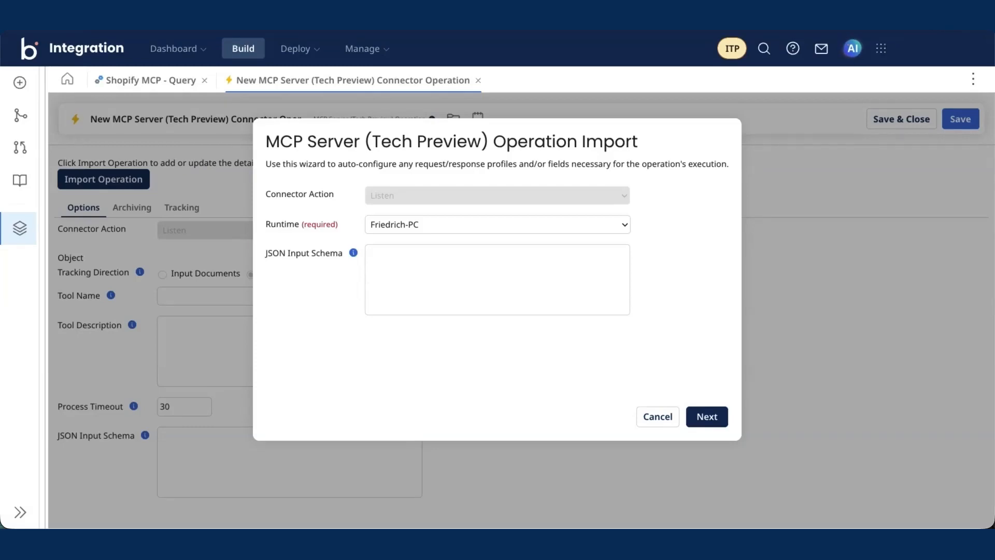
pyautogui.click(517, 288)
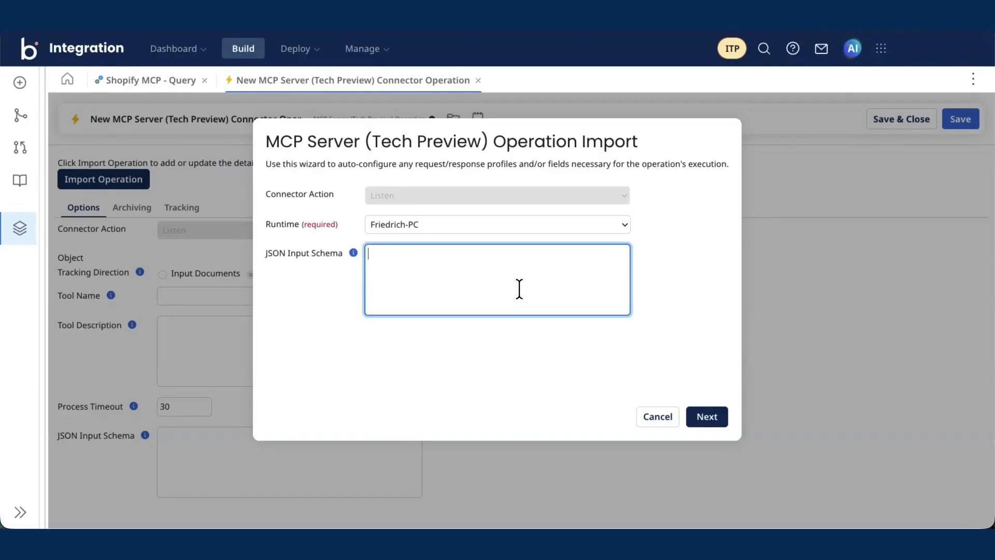
pyautogui.hotkey('ctrl', 'v')
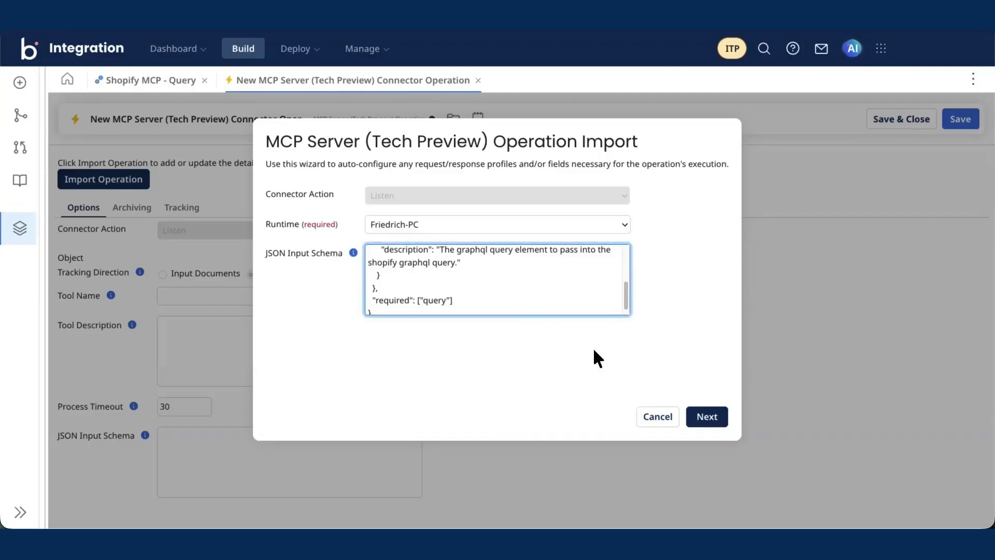
pyautogui.click(705, 417)
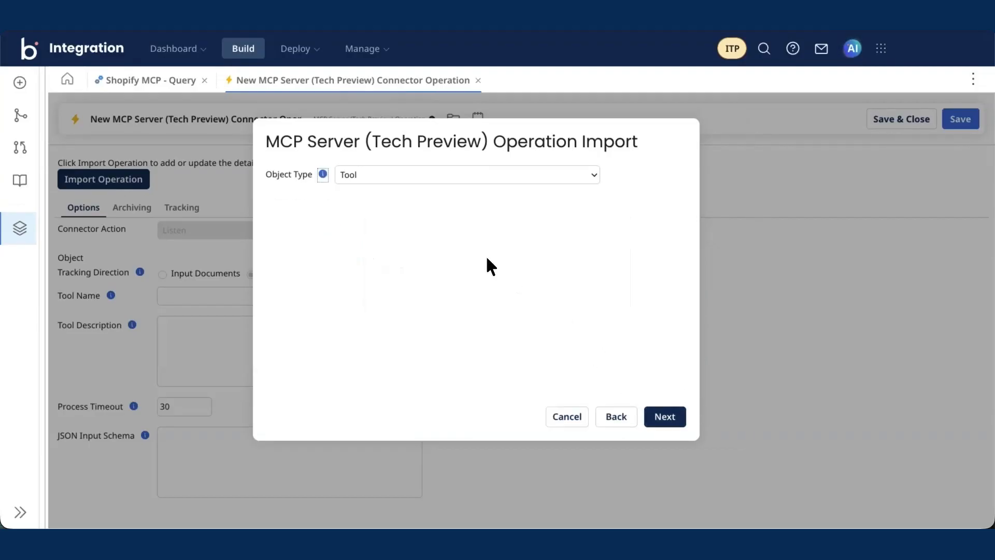
pyautogui.click(674, 422)
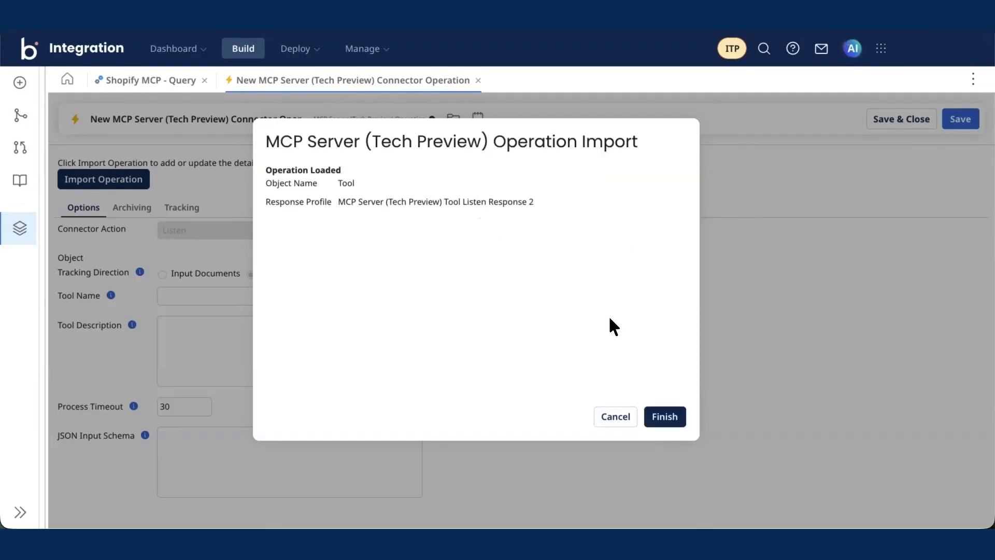
pyautogui.click(665, 416)
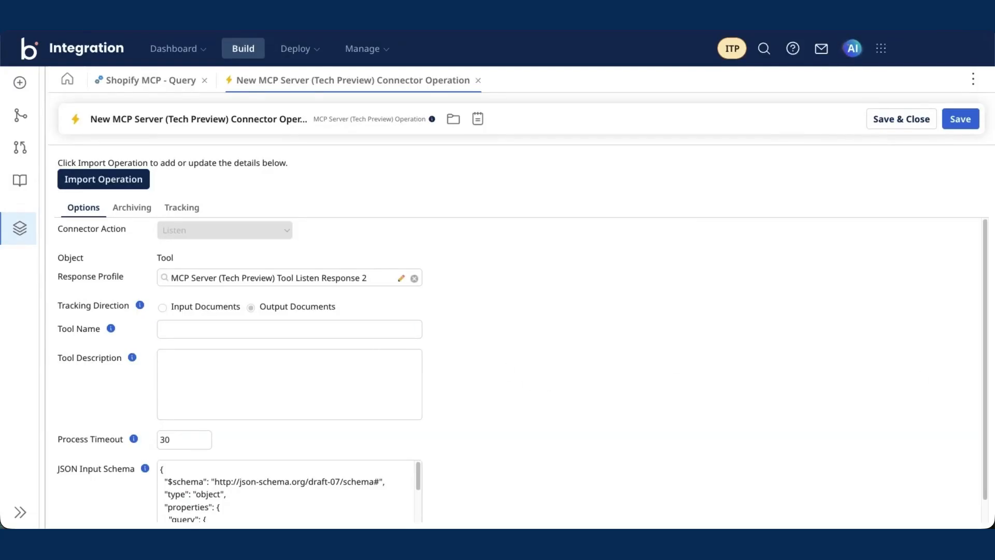
# Name the tool graphql-query, describe it as "Submit a GraphQL query based on shopify documentation to return desired data.", and save the operation and Start step.
pyautogui.click(347, 331)
pyautogui.write('graphql-query')
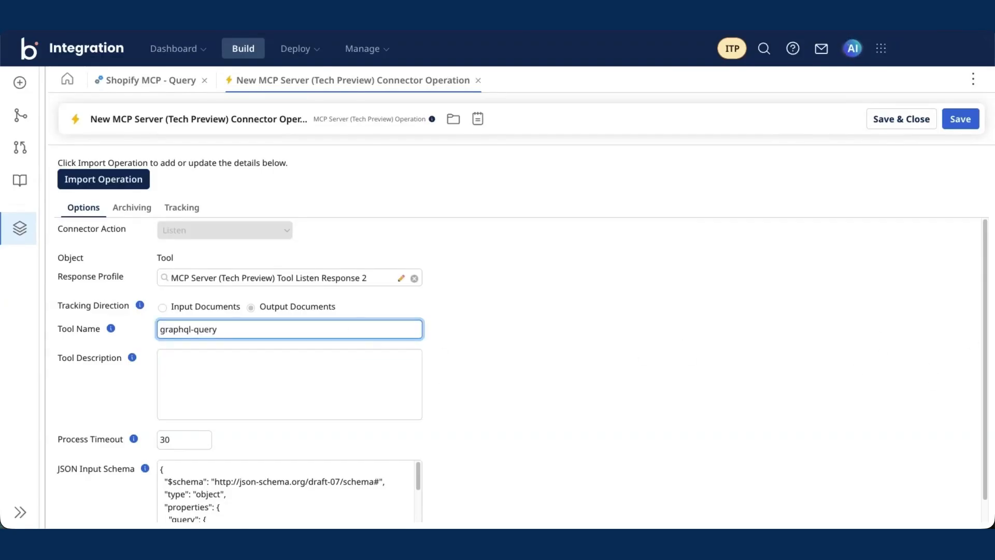
pyautogui.click(315, 371)
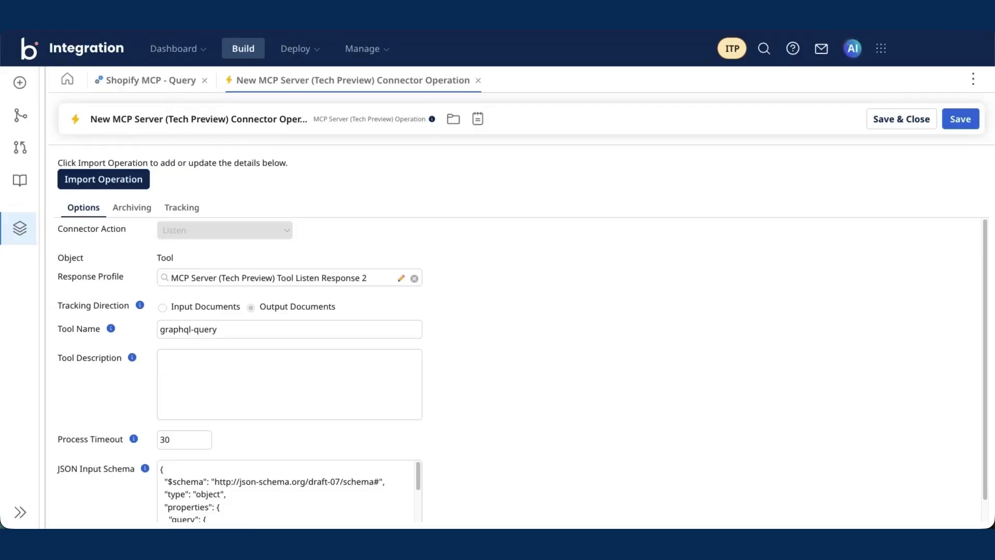
pyautogui.click(310, 390)
pyautogui.write('Submit a GraphQL query based on shopify documentation to return desired data.')
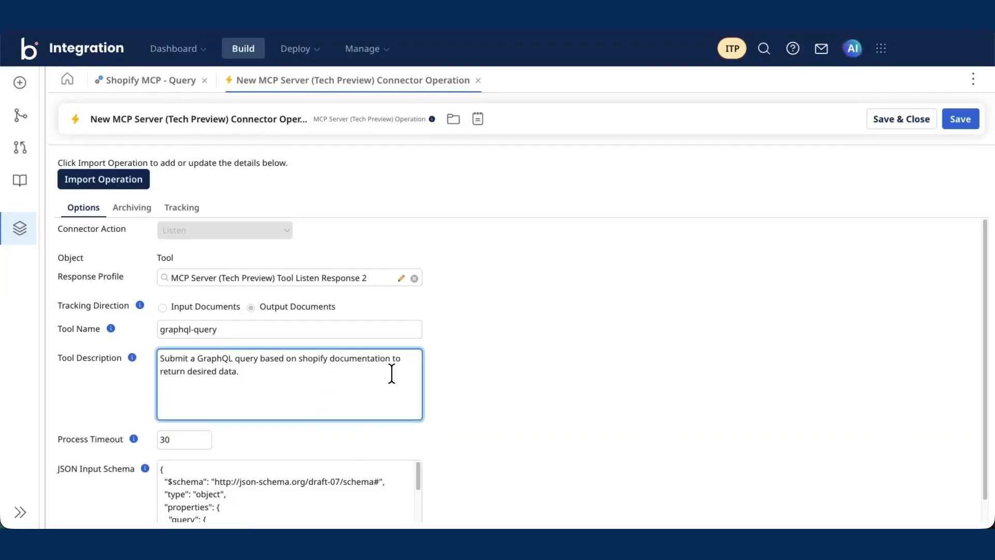
pyautogui.scroll(-1, 595, 359)
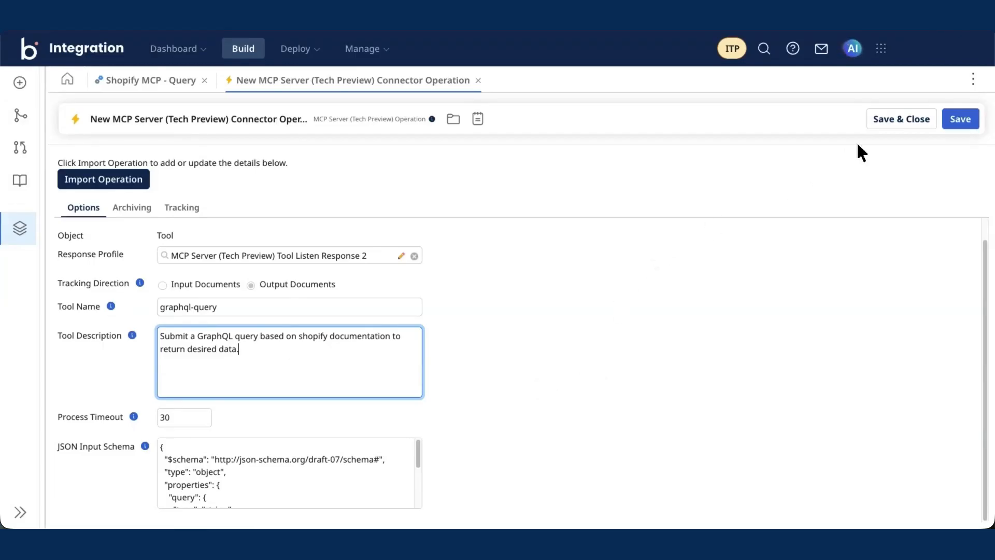
pyautogui.click(910, 117)
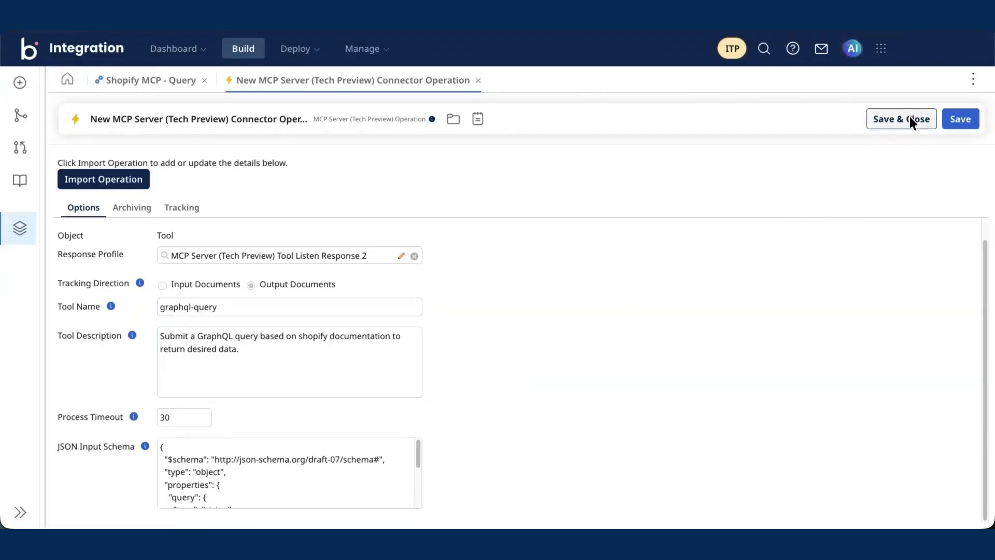
pyautogui.click(617, 515)
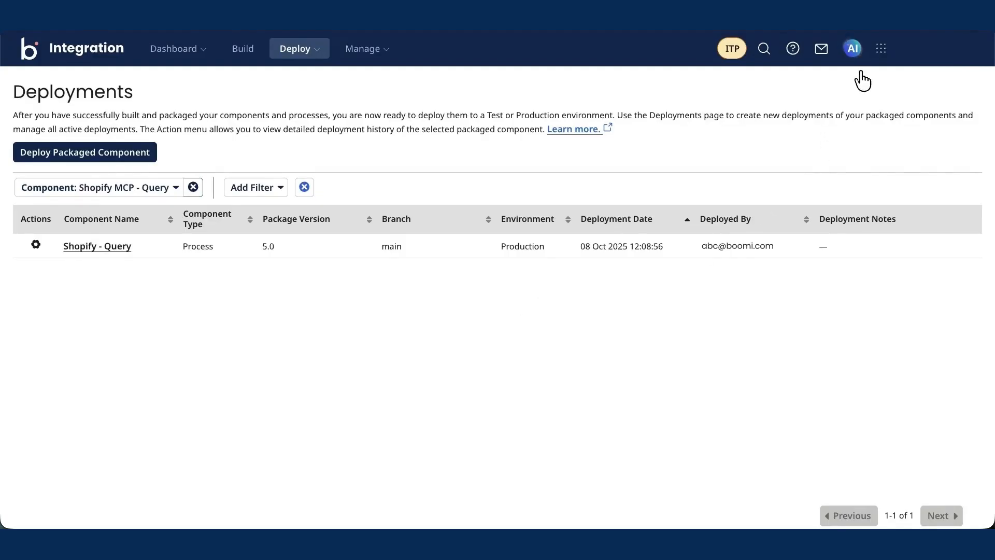
# Switch to Agent Garden and start creating a new Model Context Protocol (MCP) source.
pyautogui.click(881, 50)
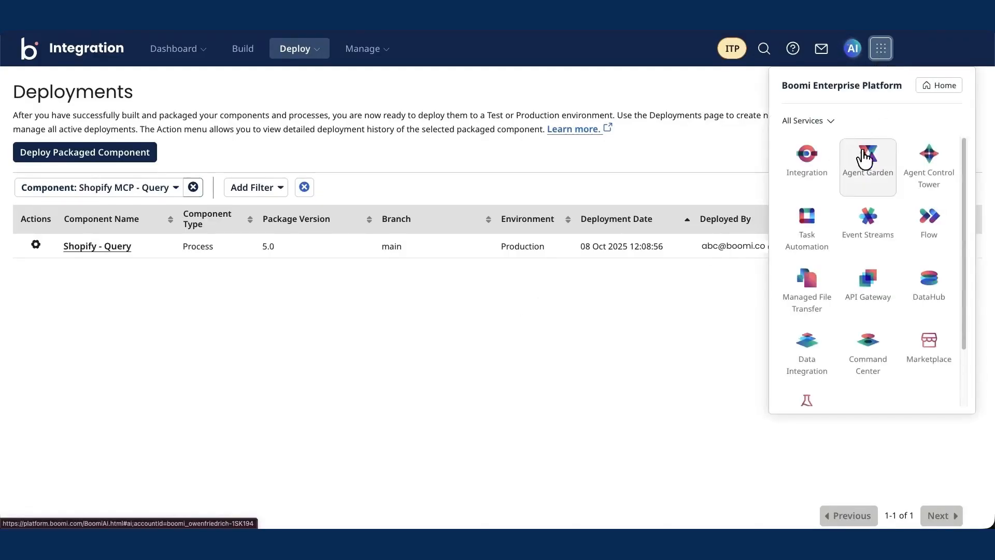
pyautogui.click(863, 165)
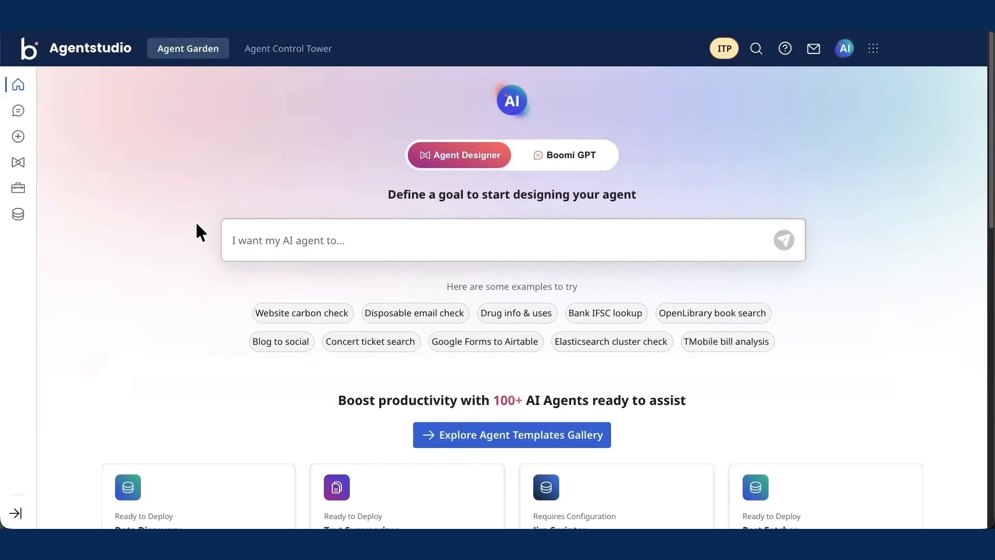
pyautogui.click(21, 224)
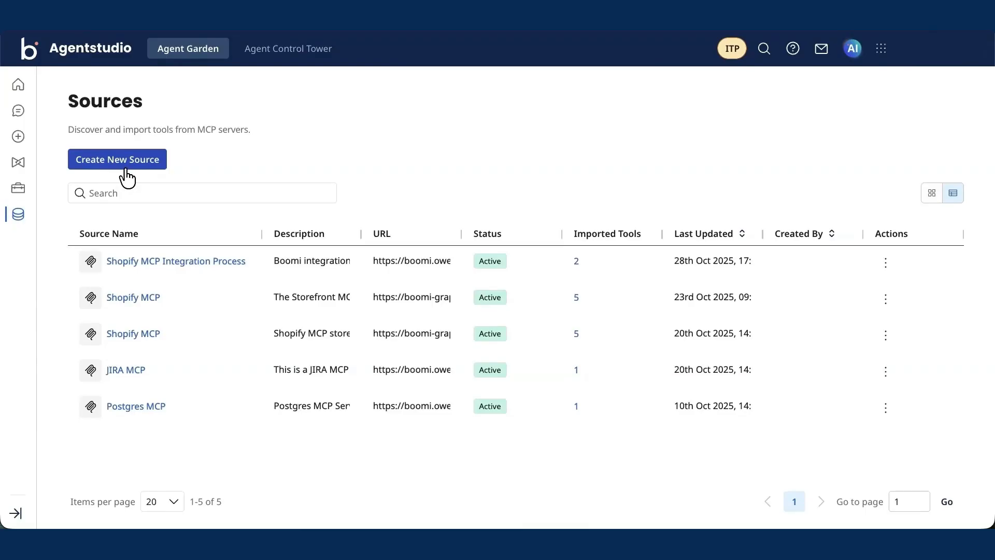
pyautogui.click(126, 169)
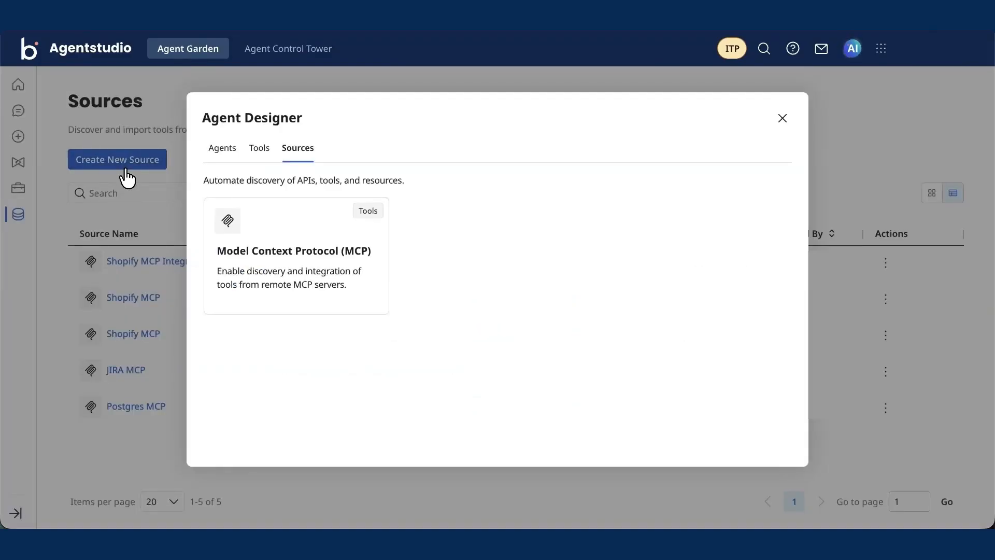
pyautogui.moveTo(211, 209)
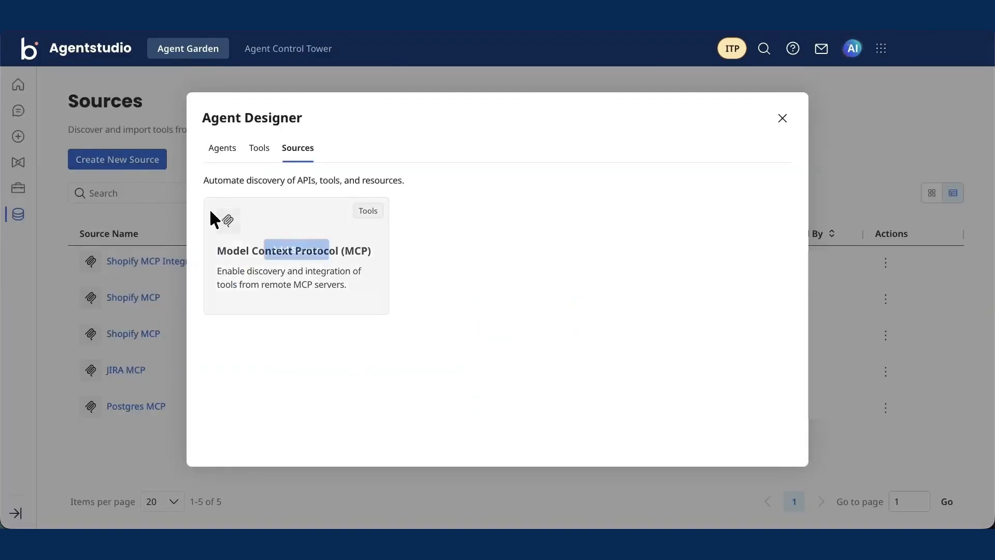
pyautogui.click(288, 256)
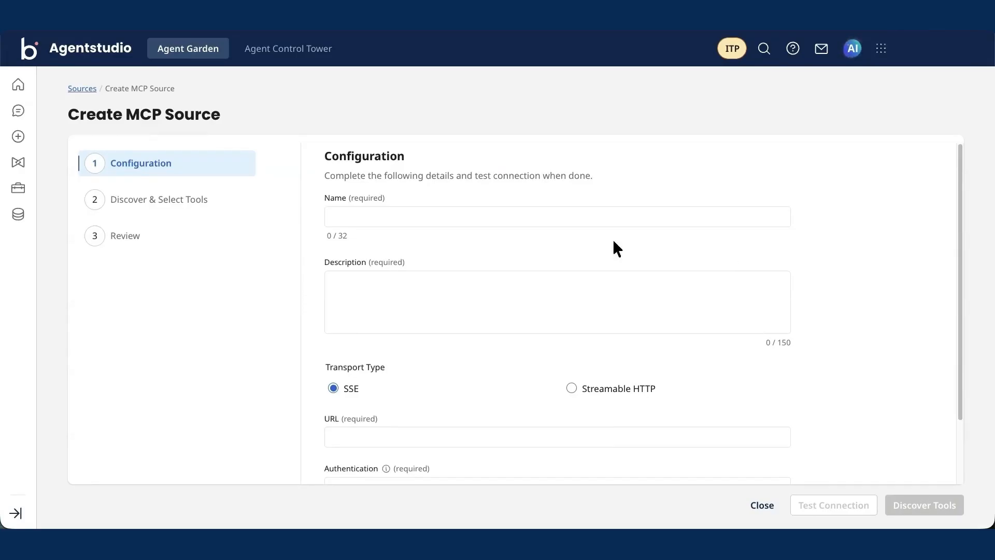
# Name the source "Shopify MCP Integration Process" and describe it as "Boomi integration process using MCP connector to Shopify".
pyautogui.click(492, 217)
pyautogui.write('Shopify MCP Integration Process')
pyautogui.press('super+Tab')
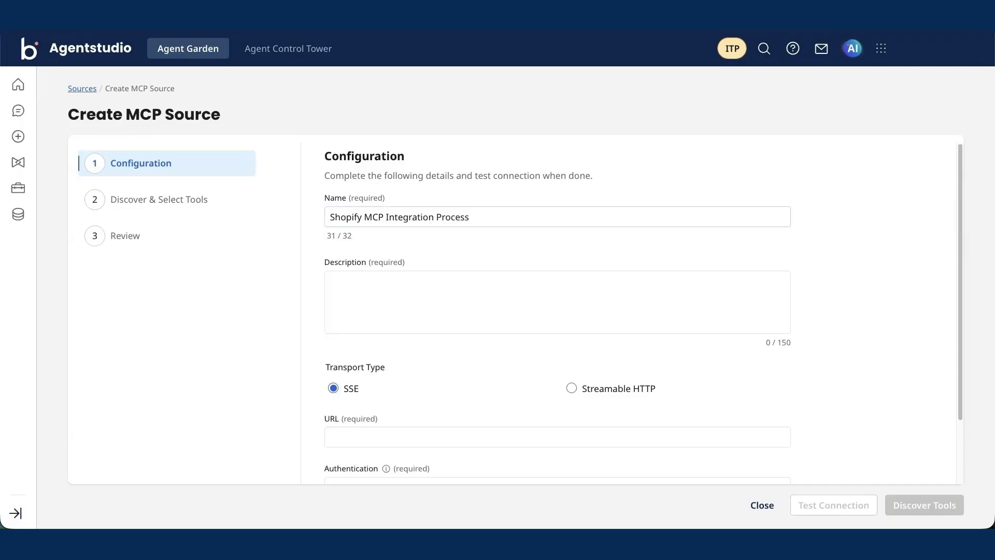
pyautogui.press('super+Tab')
pyautogui.click(390, 285)
pyautogui.write('Boomi integration process using MCP connector to Shopify')
pyautogui.press('super+Tab')
pyautogui.scroll(-2, 317, 376)
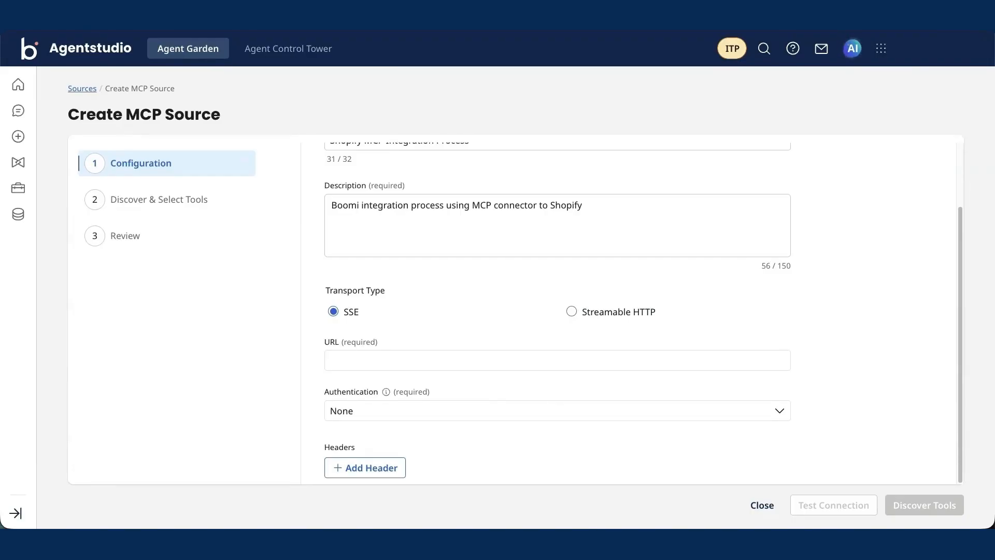
pyautogui.click(411, 360)
pyautogui.write('https://boomi.abcuser.com/mcp/shopify-mcp/sse')
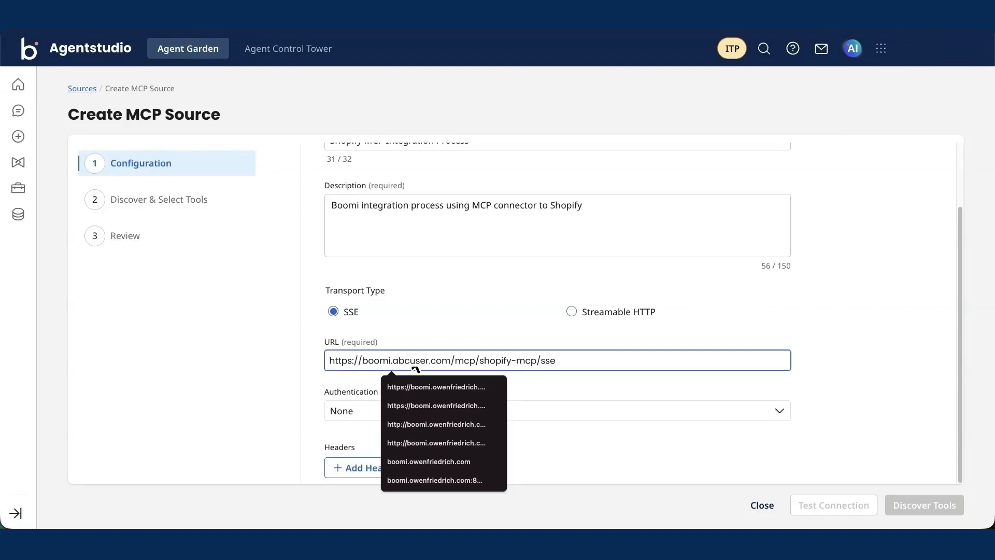
pyautogui.write('https://boomi.abcuser.com/mcp/shopify-mcp/sse')
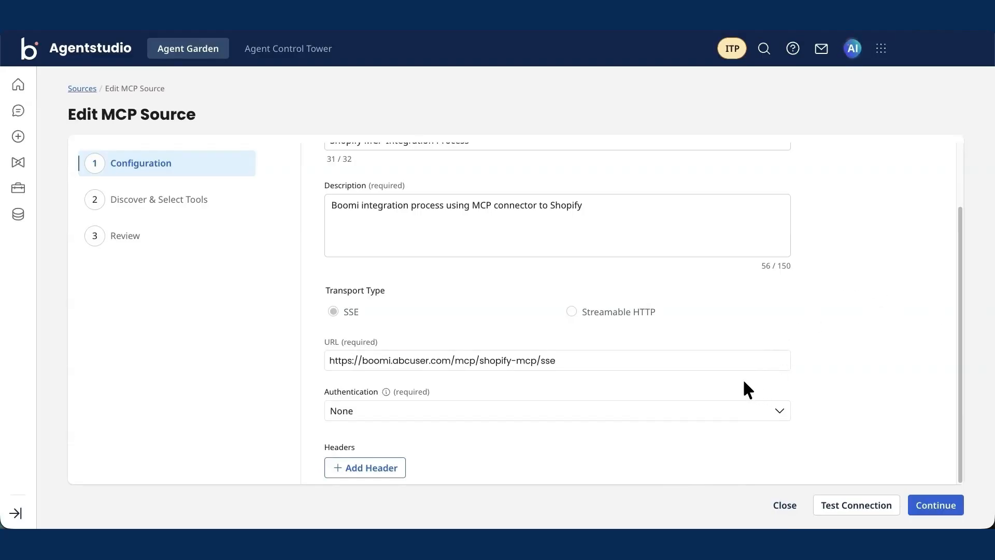
pyautogui.click(845, 502)
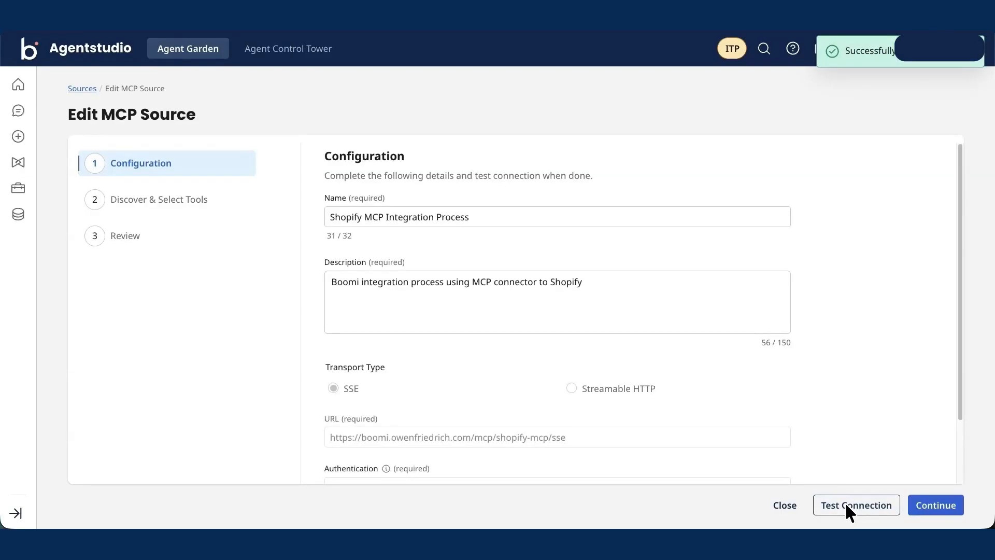
pyautogui.click(936, 505)
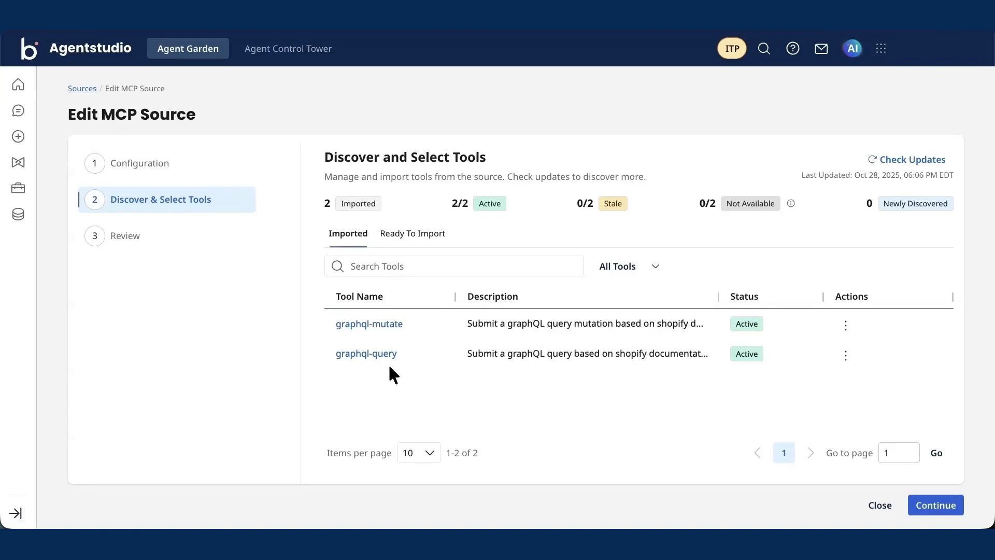
pyautogui.click(934, 507)
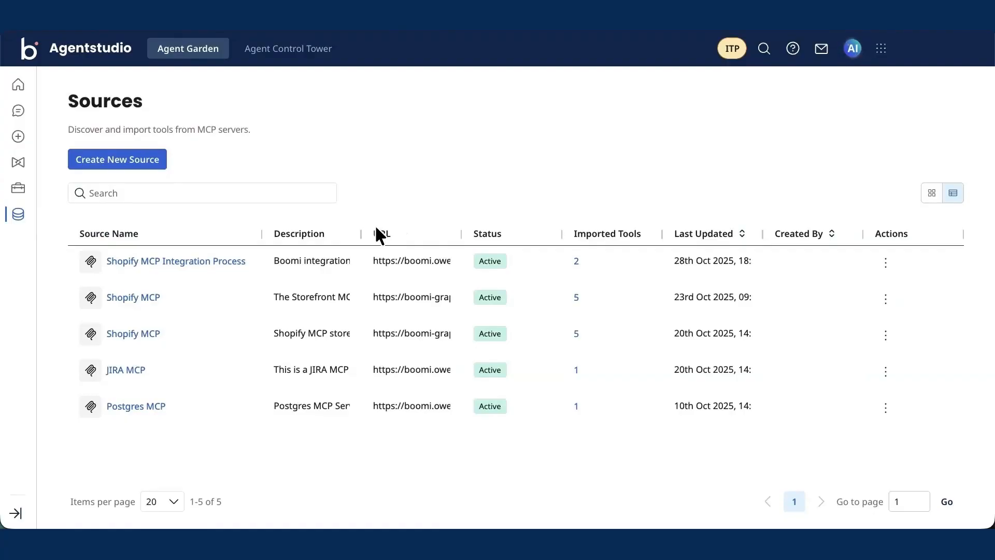
# Build a new agent with AI using the goal "Provide customers with comprehensive information about products on the Shopify store".
pyautogui.click(19, 163)
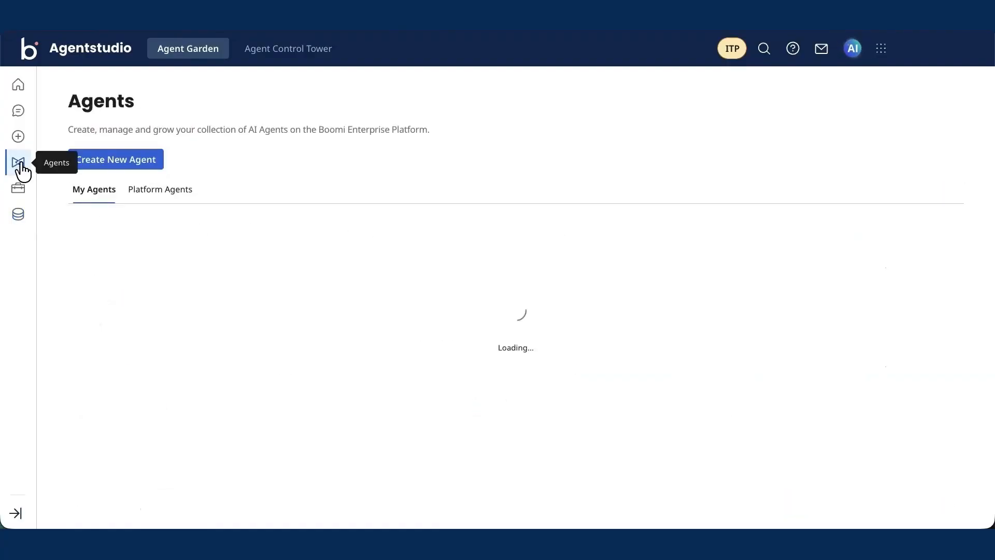
pyautogui.click(127, 165)
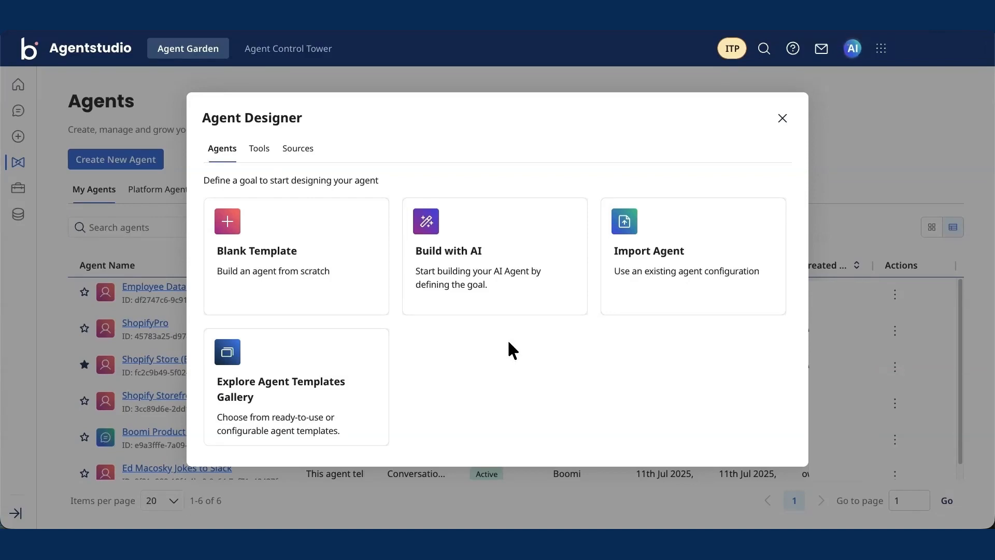
pyautogui.click(498, 264)
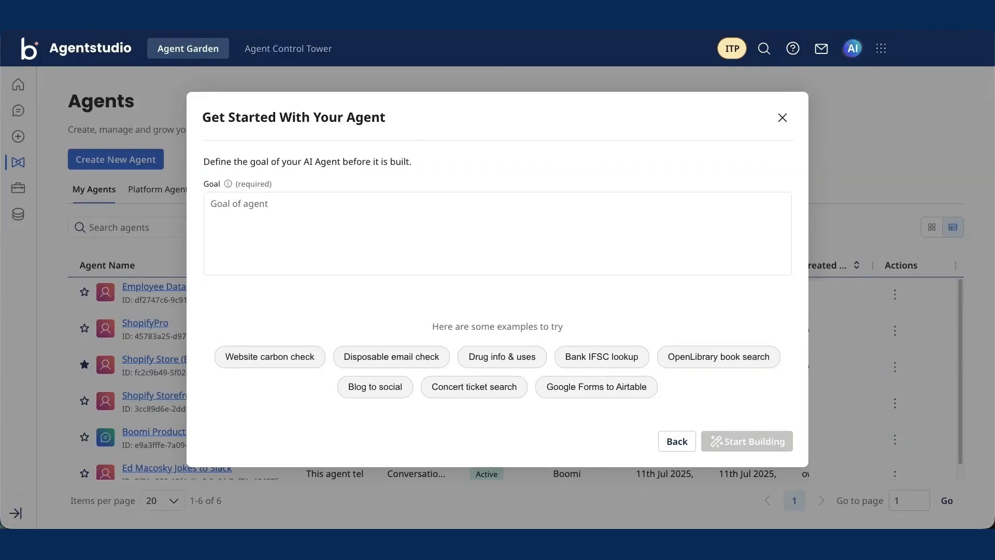
pyautogui.click(334, 227)
pyautogui.write('Provide customers with comprehensive information about products on the Shopify store')
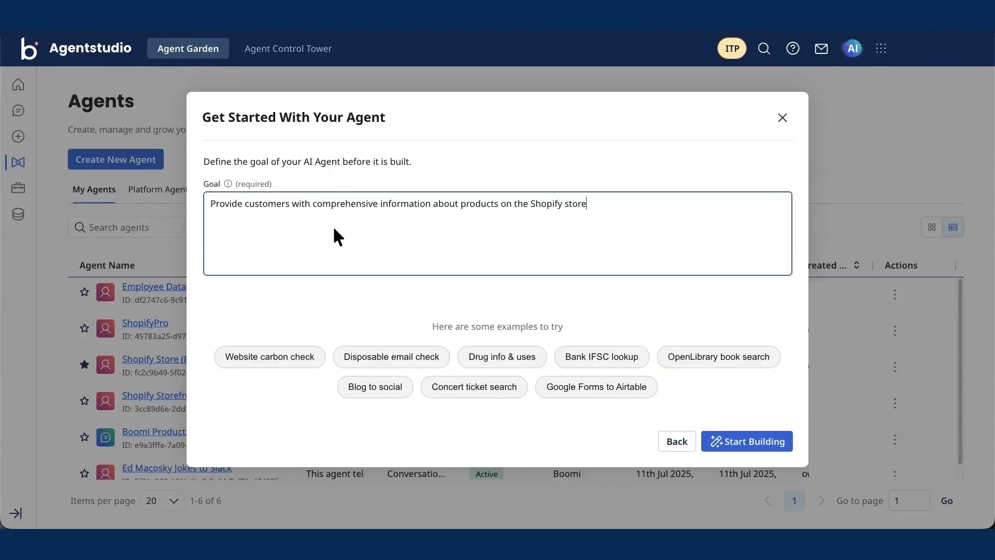
pyautogui.click(742, 445)
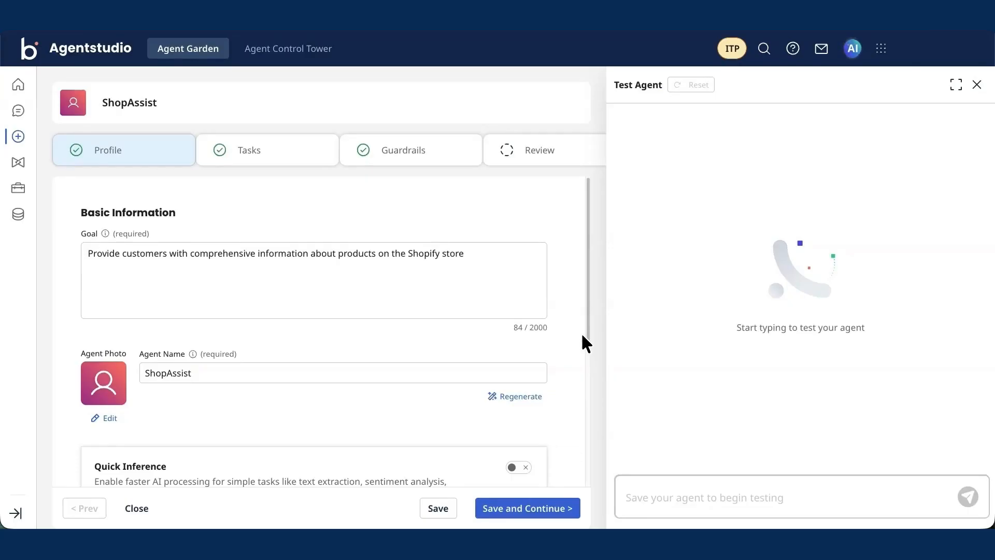
# Review the generated agent's profile settings, then save the profile and continue to its tasks.
pyautogui.scroll(-4, 572, 343)
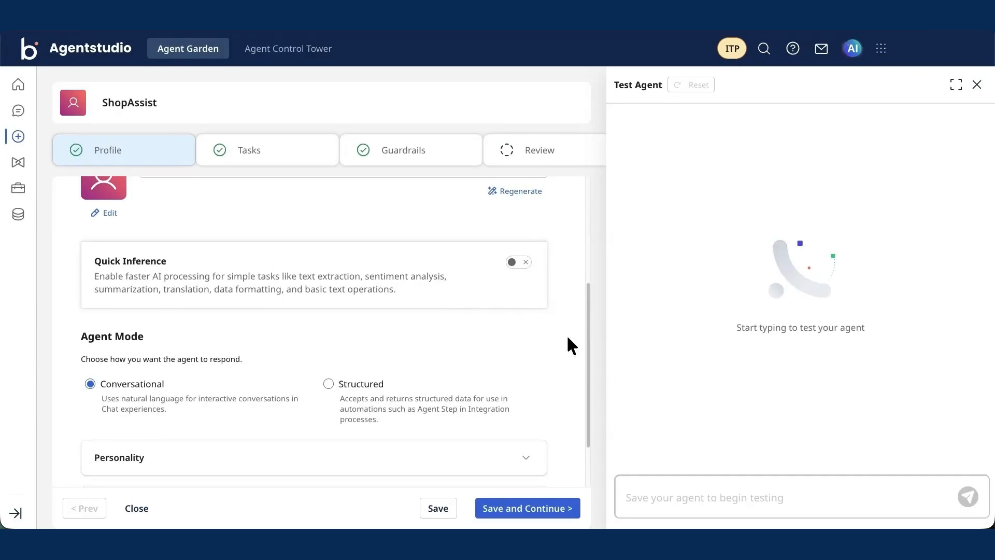
pyautogui.scroll(-2, 568, 342)
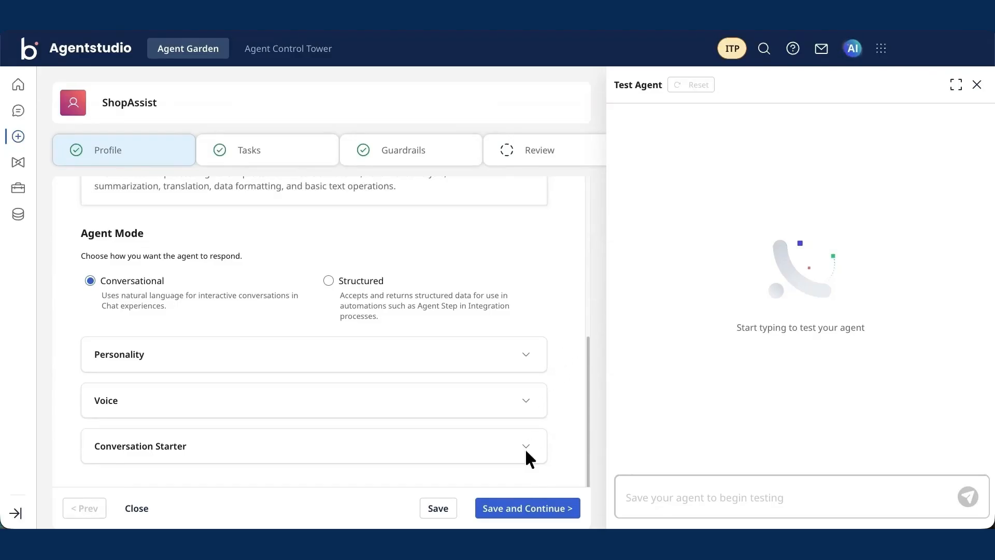
pyautogui.click(536, 513)
# Add the graphql-query MCP tool to the Product Information Retrieval task and save the task.
pyautogui.scroll(3, 562, 325)
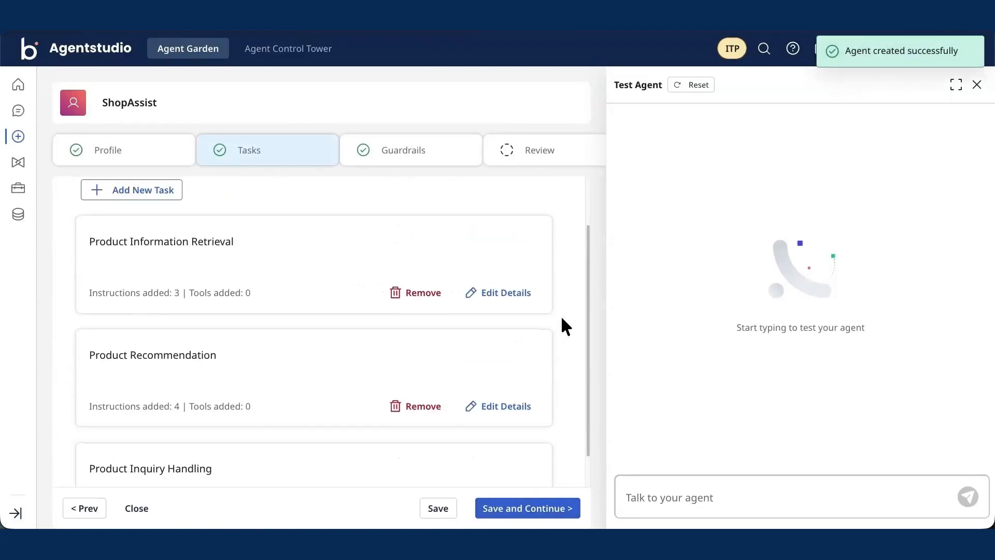
pyautogui.scroll(1, 563, 319)
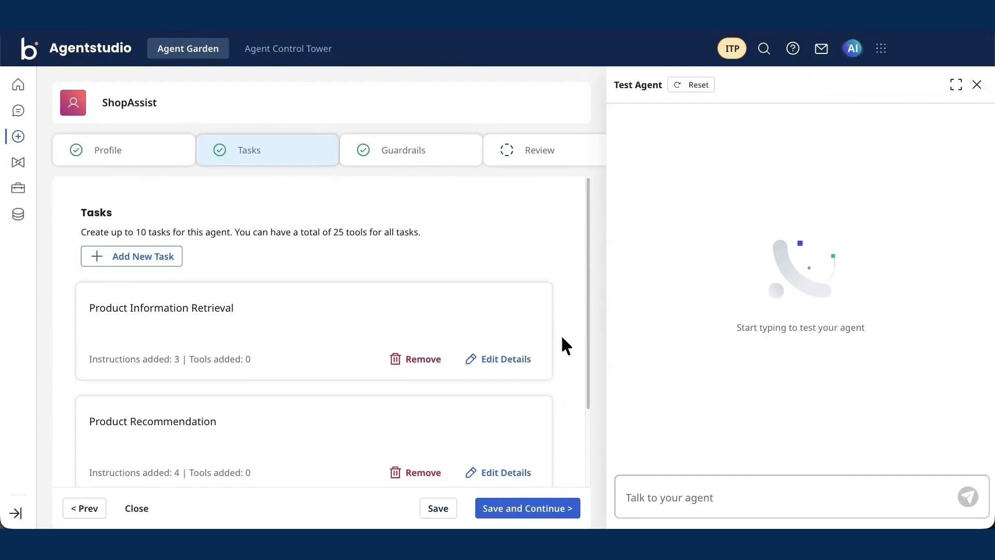
pyautogui.scroll(-1, 562, 338)
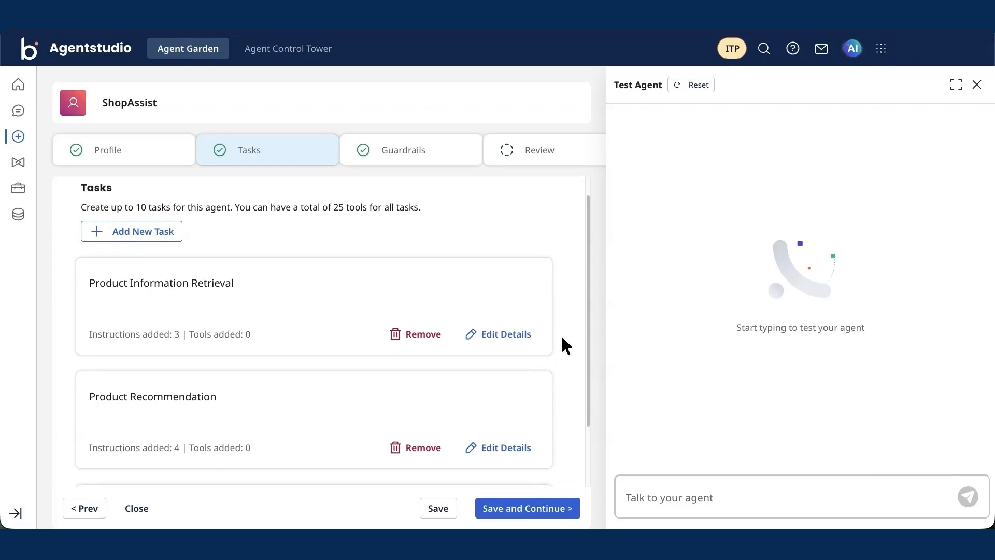
pyautogui.click(508, 336)
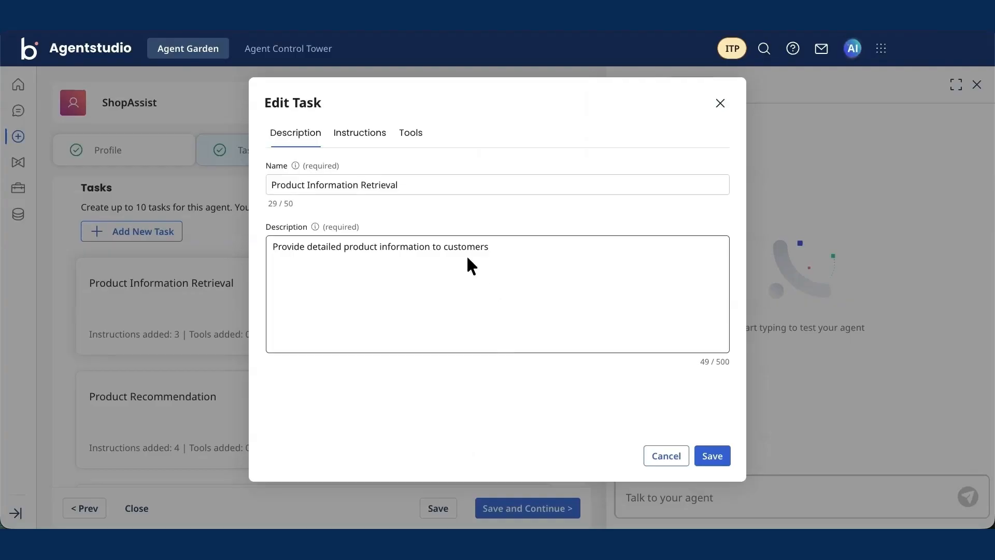
pyautogui.click(412, 134)
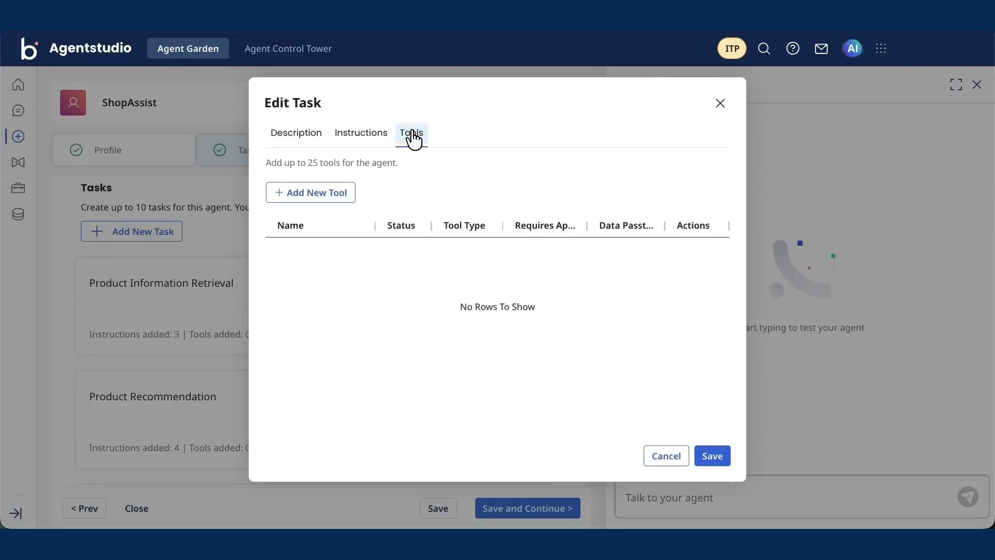
pyautogui.click(332, 202)
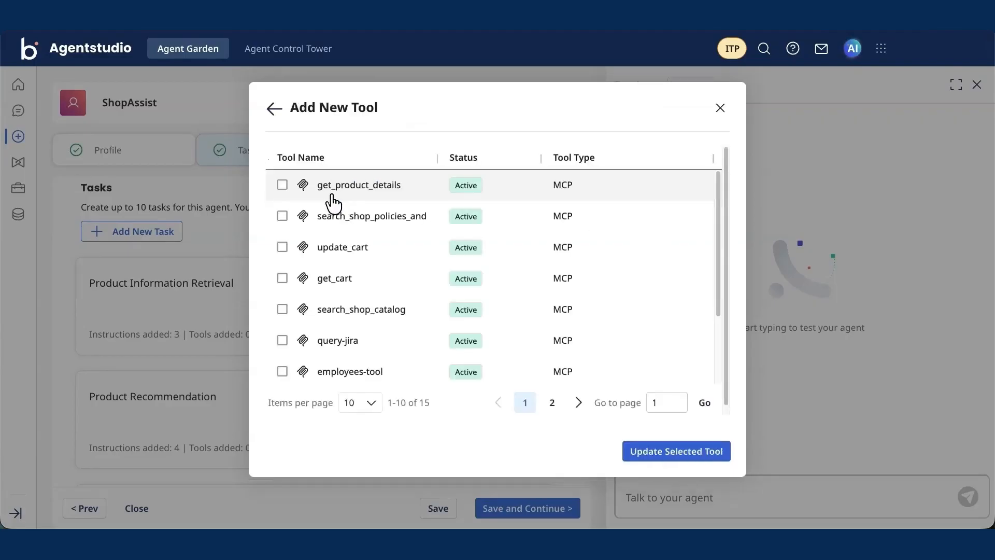
pyautogui.scroll(-3, 348, 275)
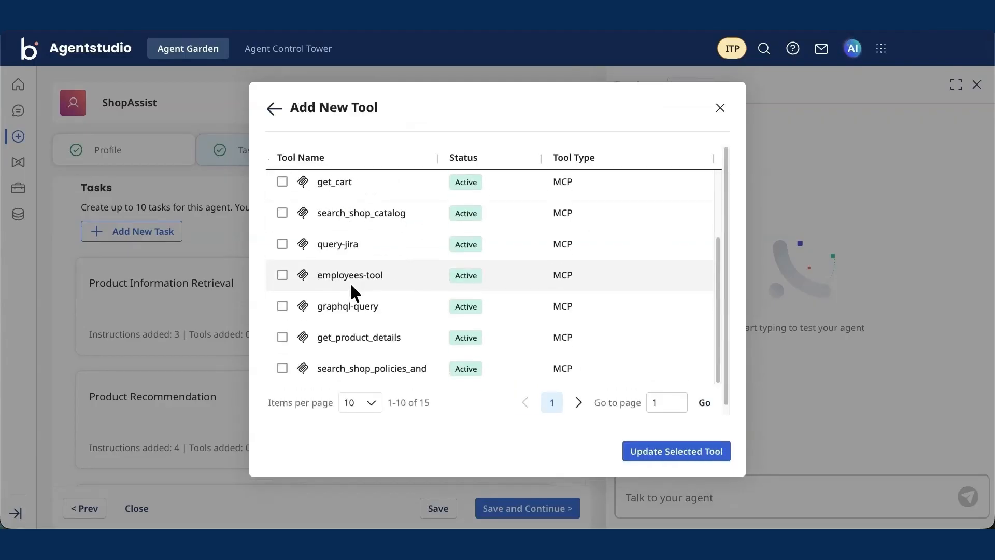
pyautogui.click(283, 306)
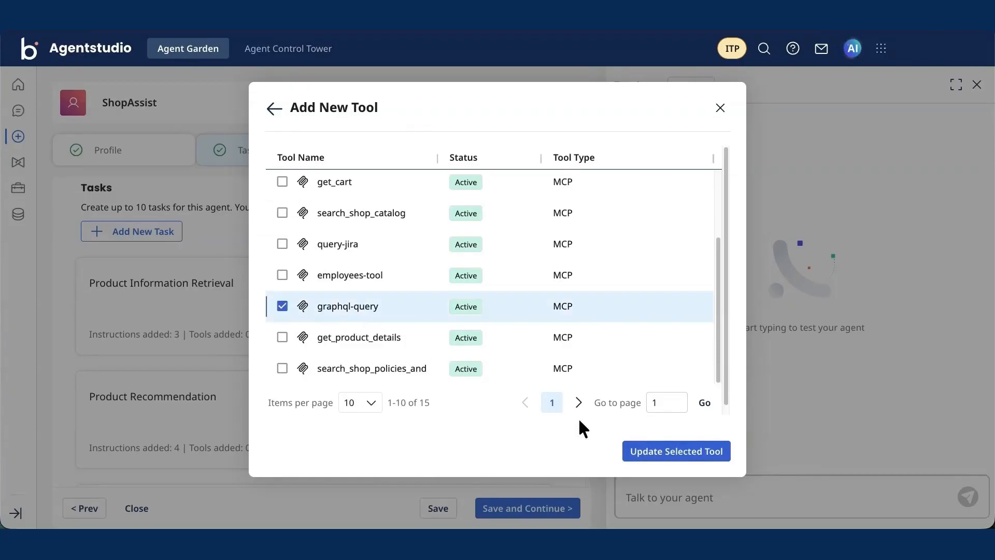
pyautogui.click(667, 461)
pyautogui.click(711, 456)
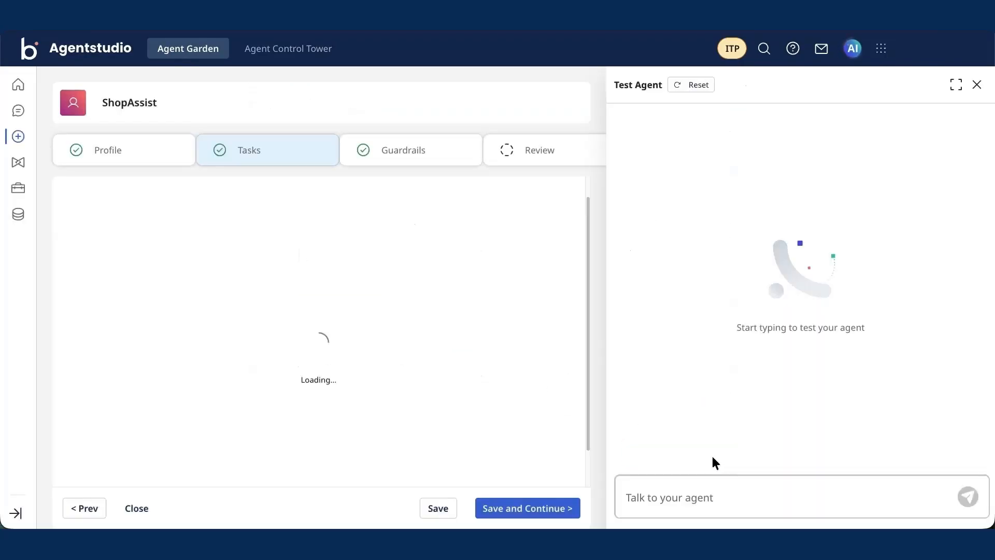
# Add the graphql-query MCP tool to the Product Recommendation task and save the task.
pyautogui.scroll(-2, 520, 346)
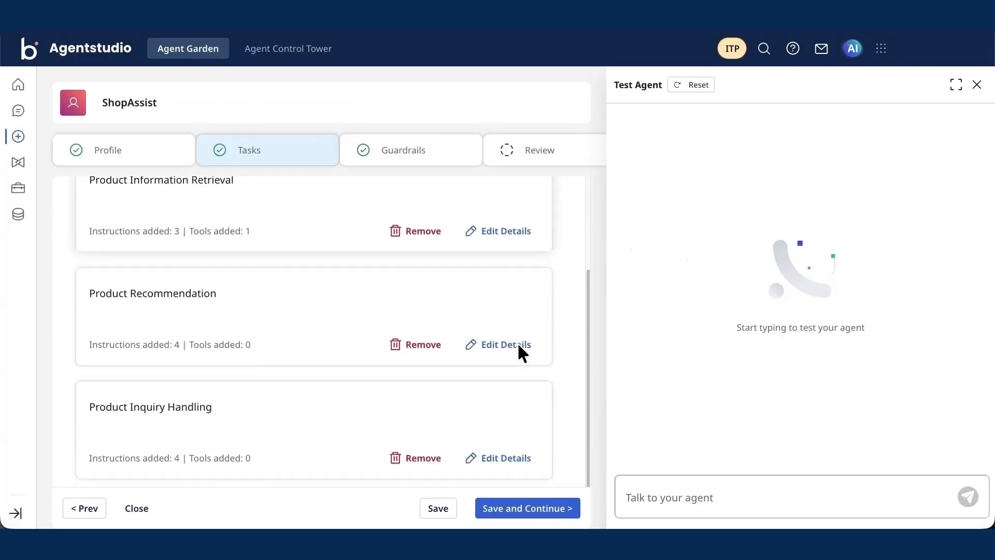
pyautogui.click(470, 342)
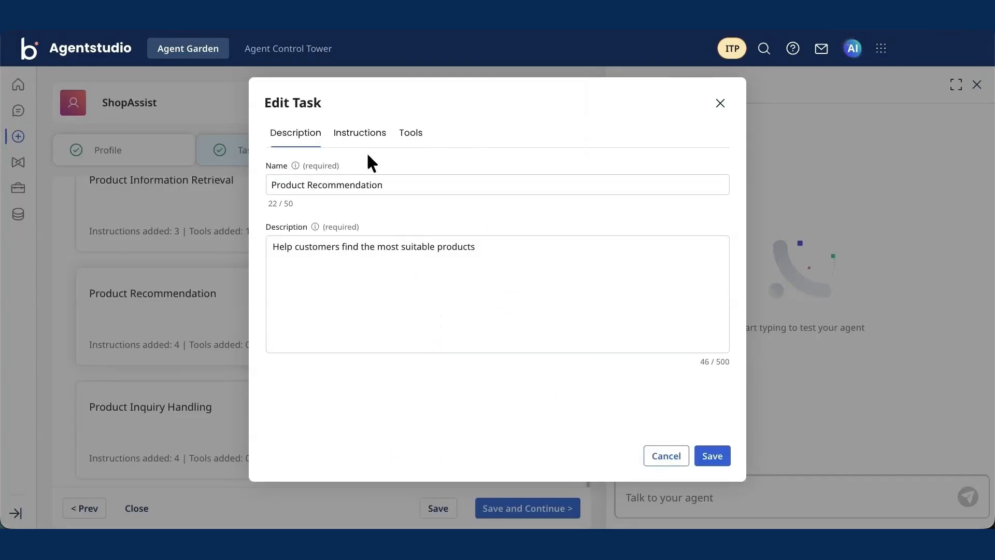
pyautogui.click(409, 135)
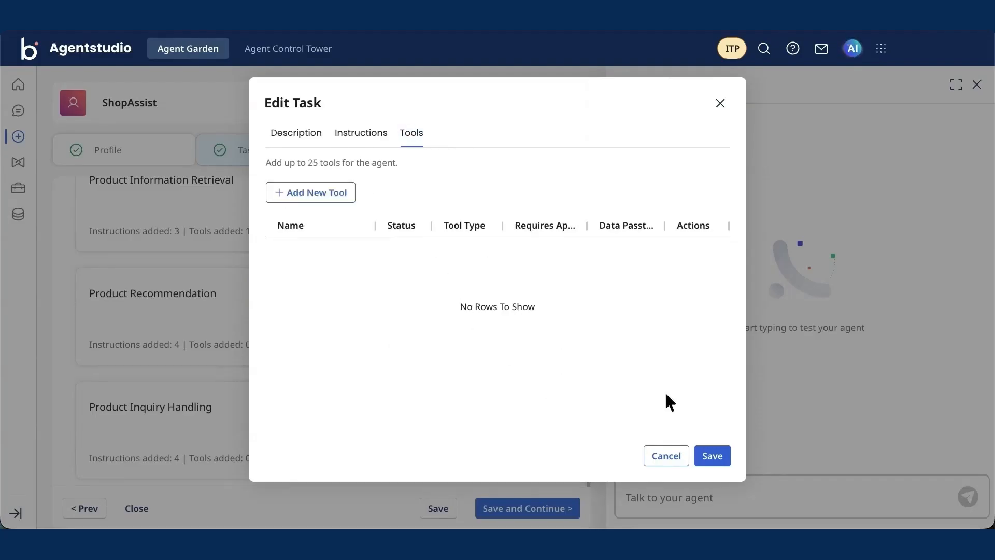
pyautogui.click(310, 192)
pyautogui.scroll(-3, 419, 320)
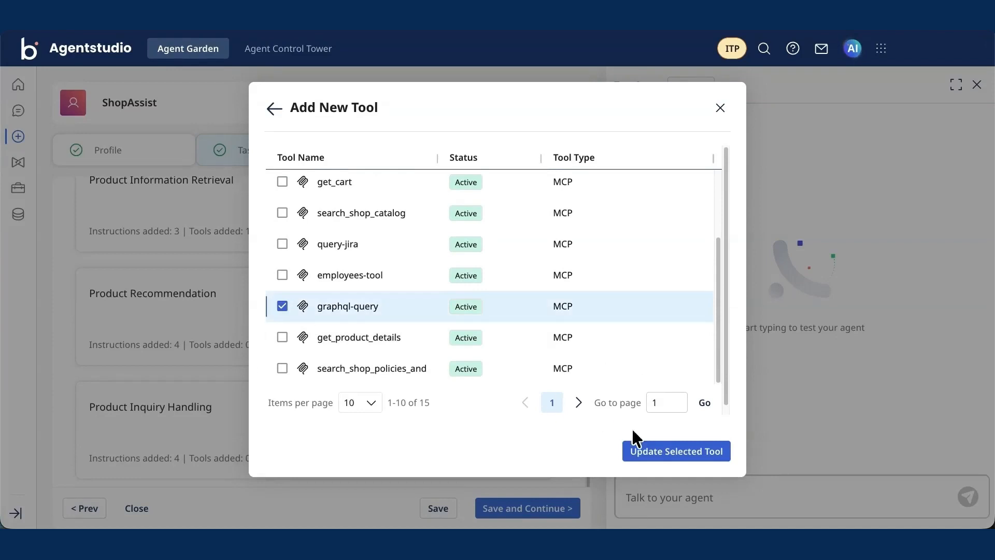
pyautogui.click(658, 448)
pyautogui.click(707, 453)
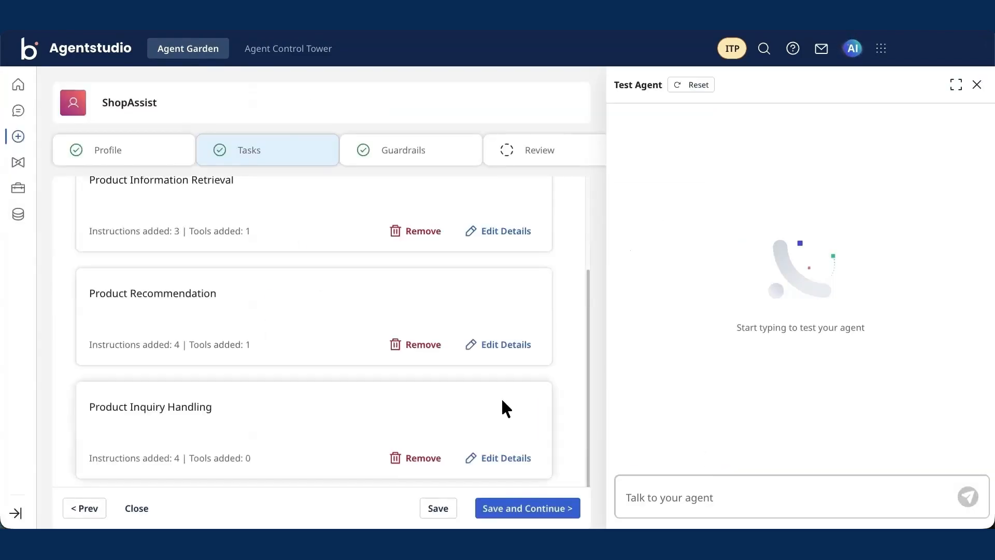
# Add the graphql-query MCP tool to the Product Inquiry Handling task and save the task.
pyautogui.click(517, 457)
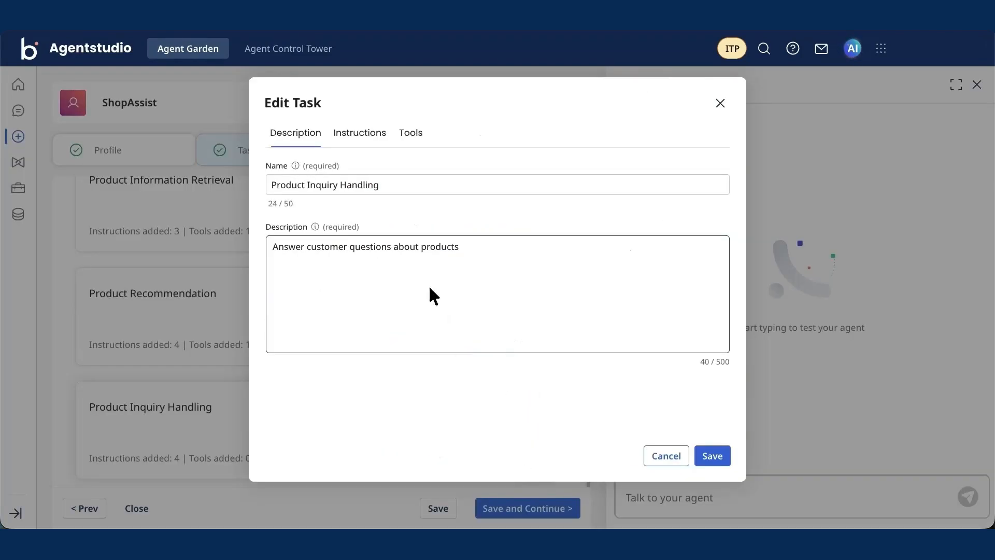
pyautogui.click(411, 132)
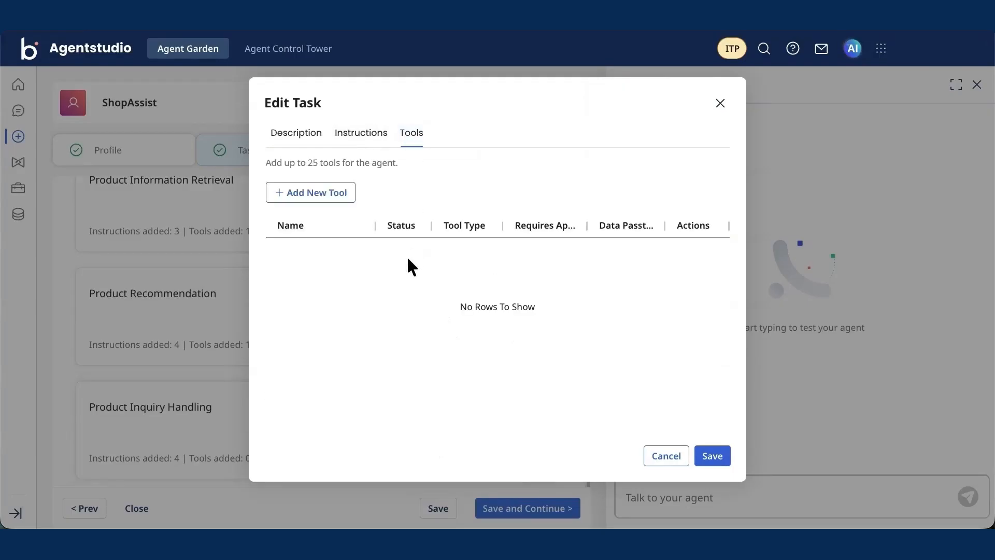
pyautogui.click(297, 196)
pyautogui.scroll(-2, 371, 337)
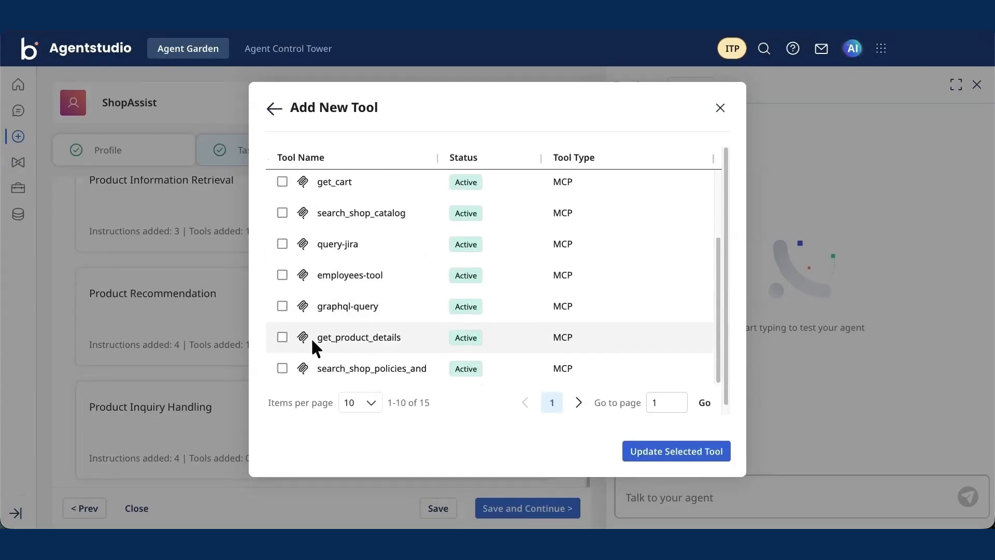
pyautogui.click(279, 299)
pyautogui.click(664, 451)
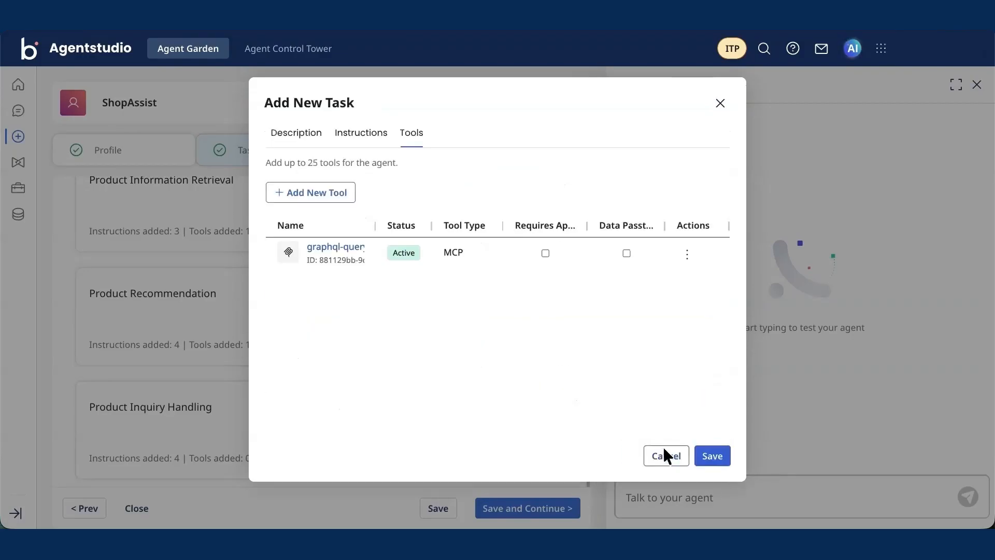
pyautogui.click(708, 457)
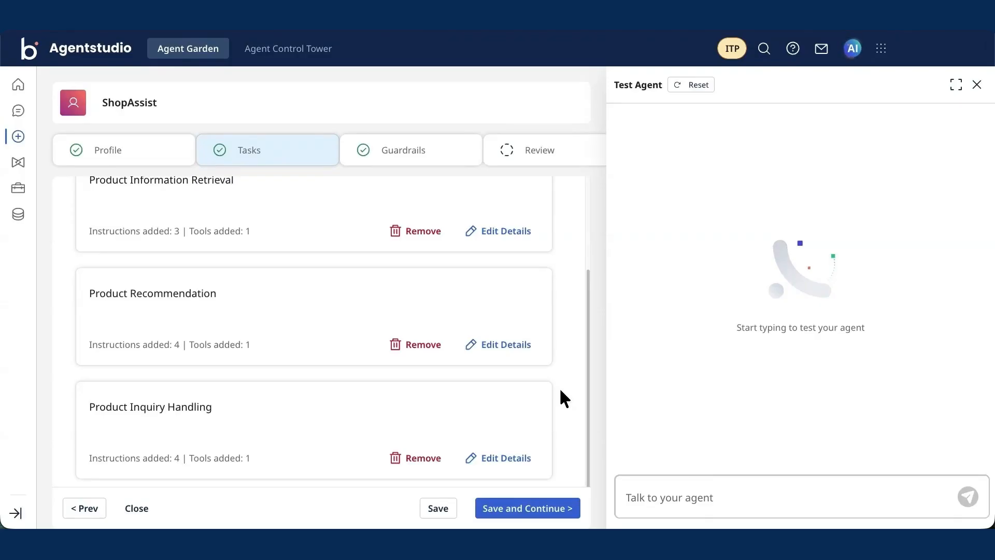
# Save the ShopAssist agent's tasks and guardrails, continue to the review stage, and check the summary of its profile, tasks and guardrails.
pyautogui.click(549, 509)
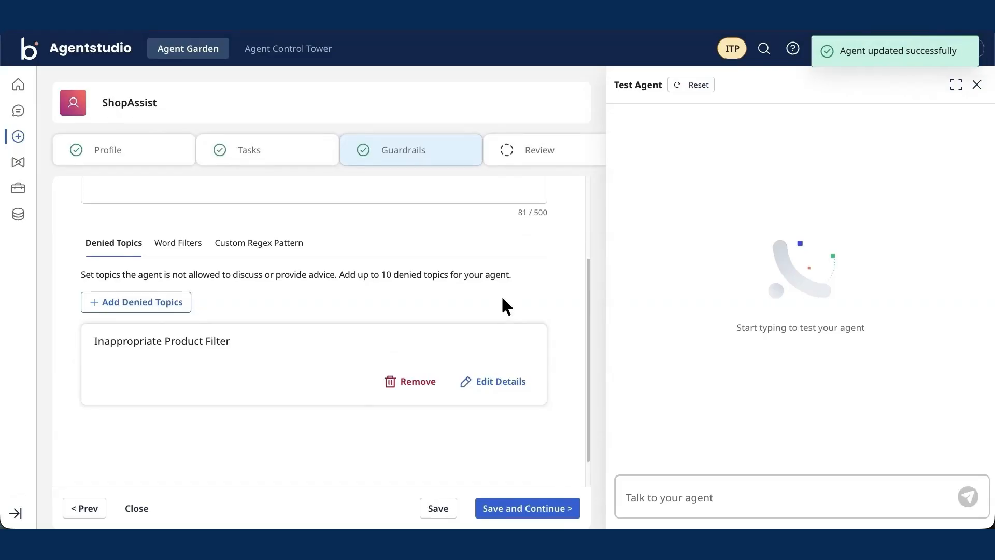
pyautogui.click(525, 511)
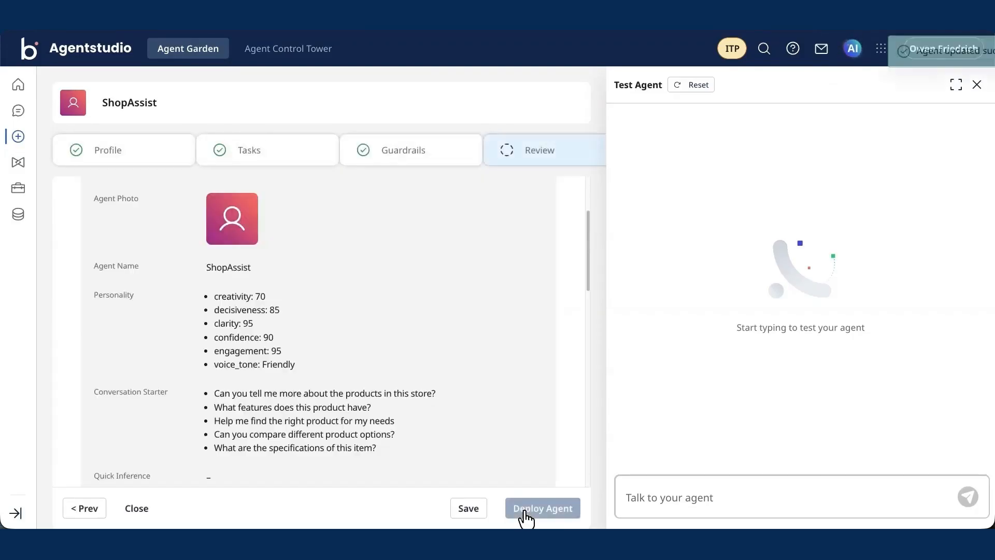
pyautogui.scroll(-15, 528, 334)
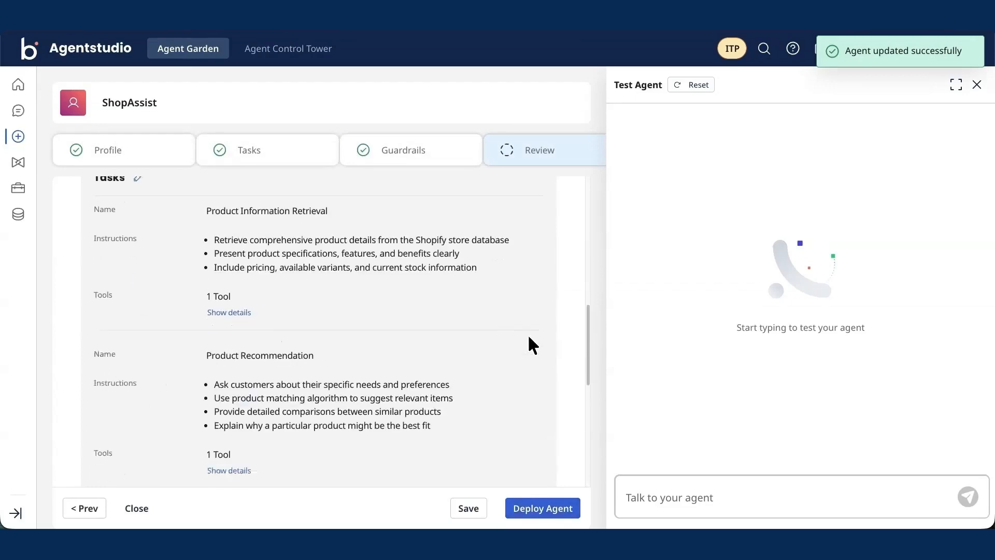
pyautogui.scroll(-3, 529, 337)
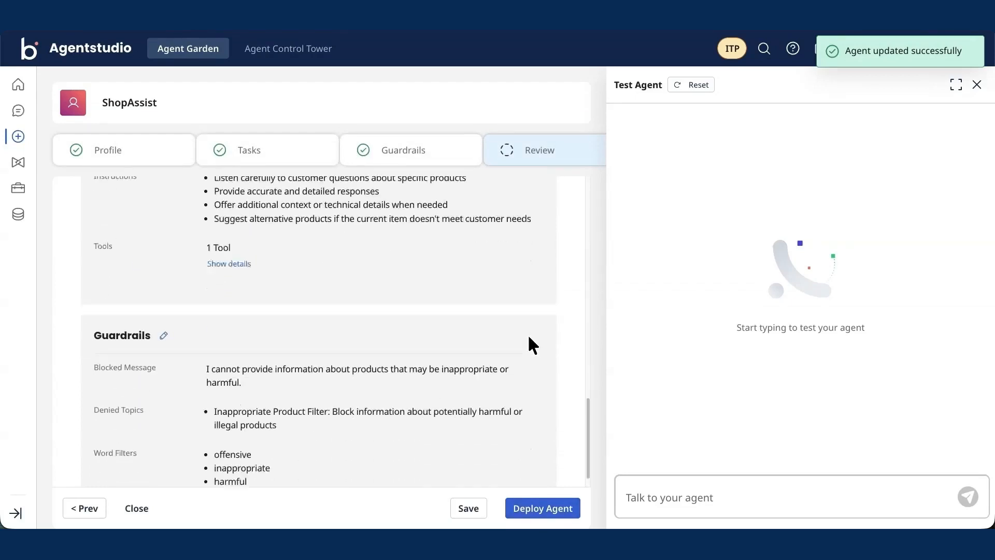
pyautogui.scroll(10, 528, 334)
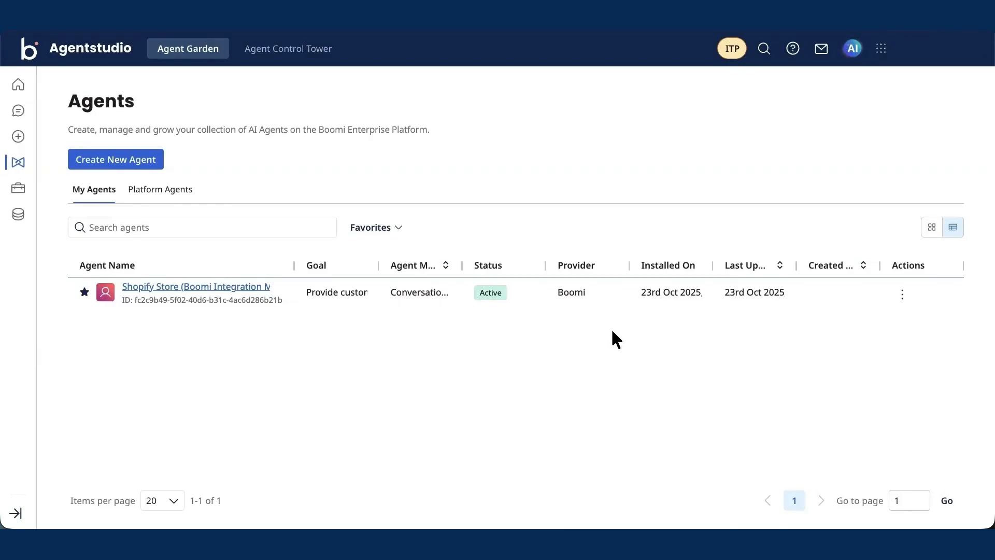
# Start a conversation with the Shopify Store (Boomi Integration MCP) agent and ask "What is the stock level for The Owen Snowboard?".
pyautogui.click(902, 293)
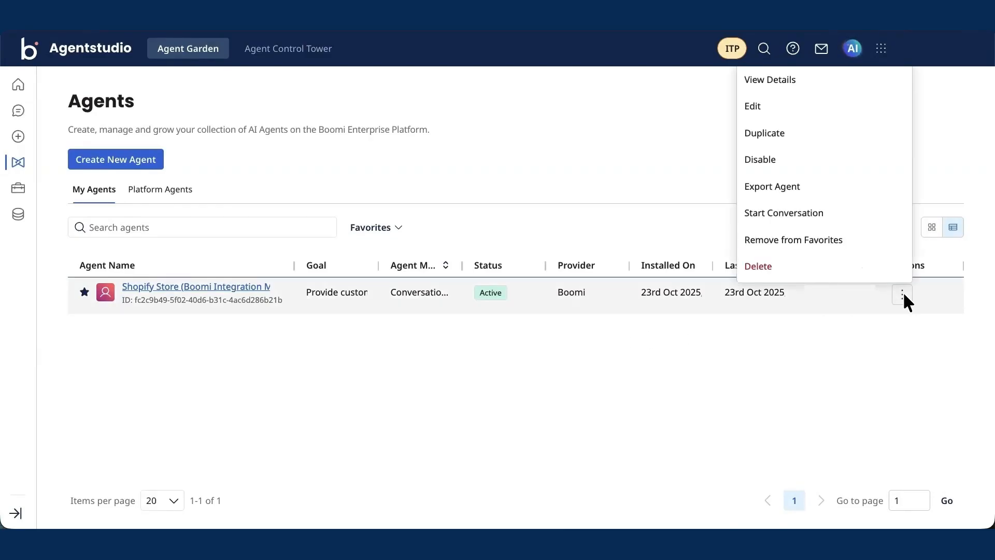
pyautogui.click(779, 216)
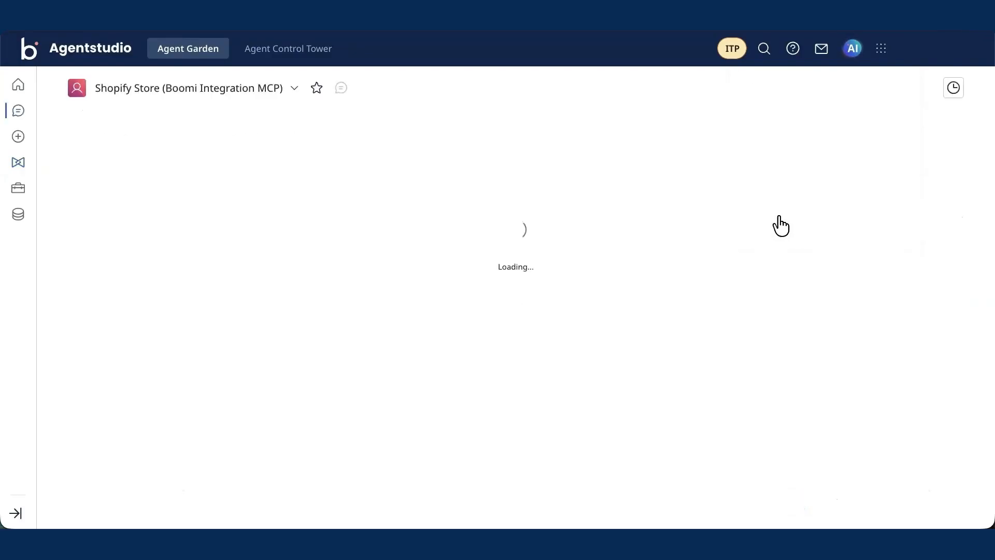
pyautogui.click(427, 205)
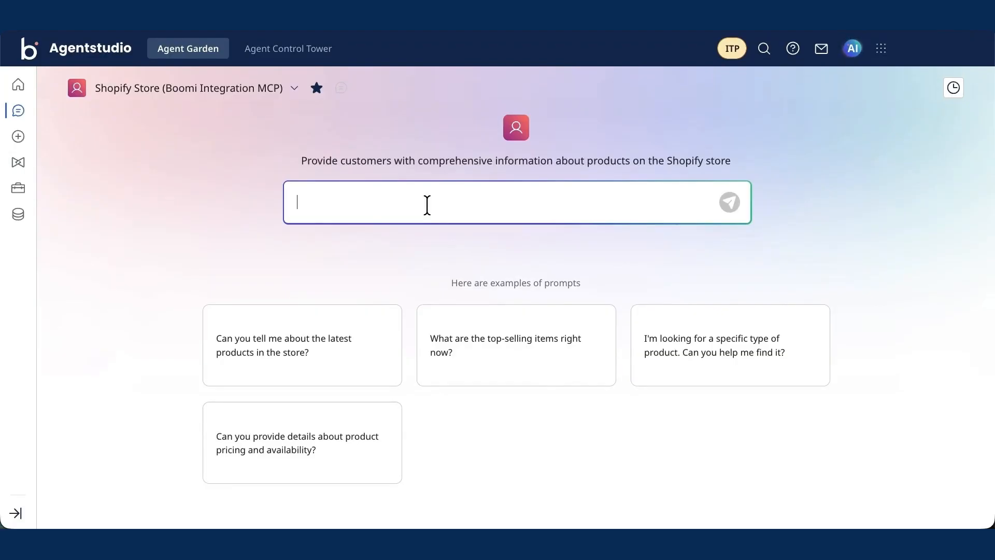
pyautogui.write('What is ')
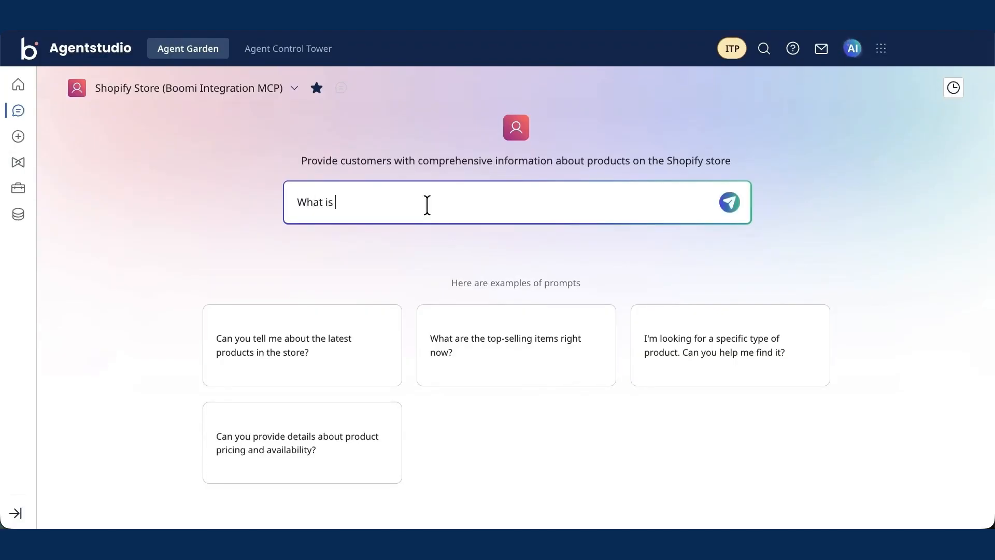
pyautogui.write('the stock level for the Owen Snowboard')
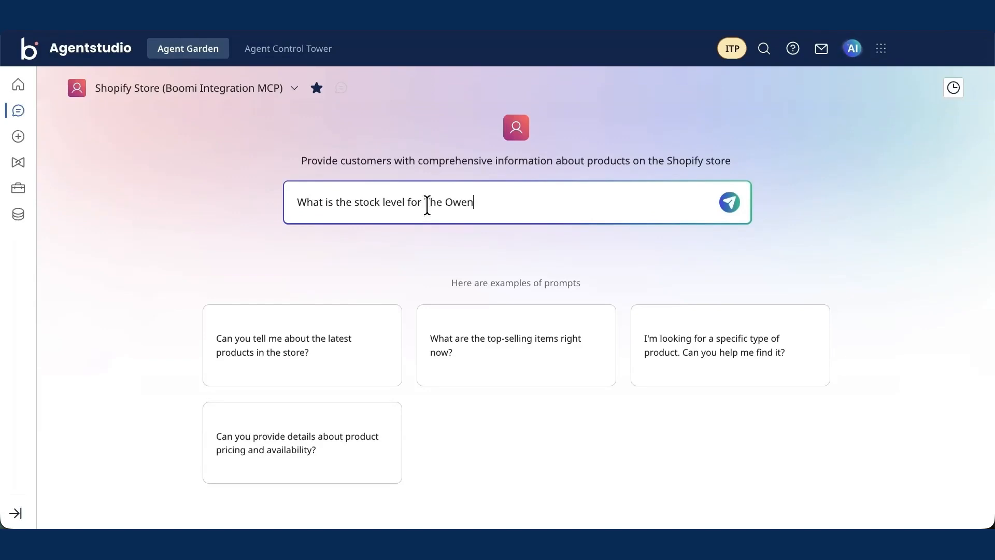
pyautogui.write('?')
pyautogui.click(427, 202)
pyautogui.press('BackSpace')
pyautogui.write('T')
pyautogui.click(729, 202)
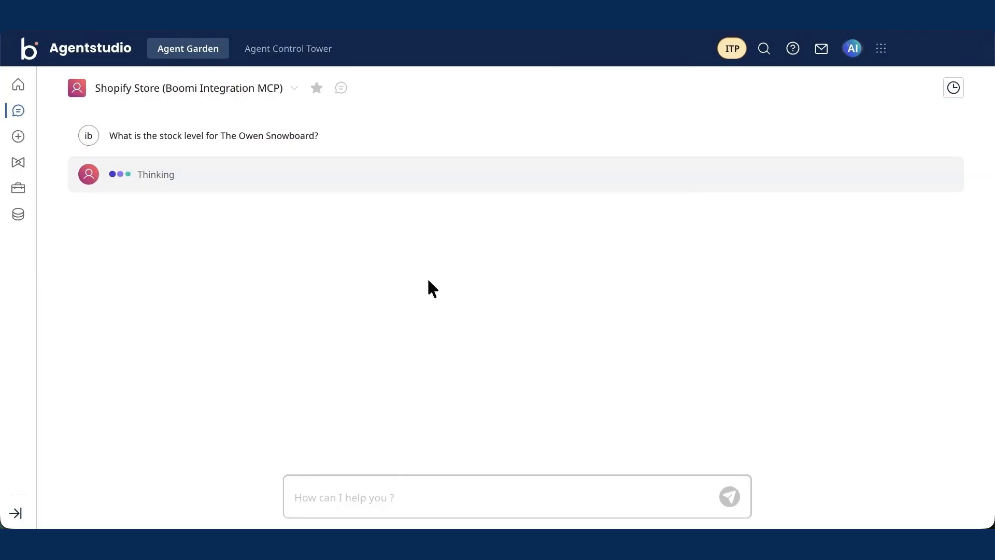